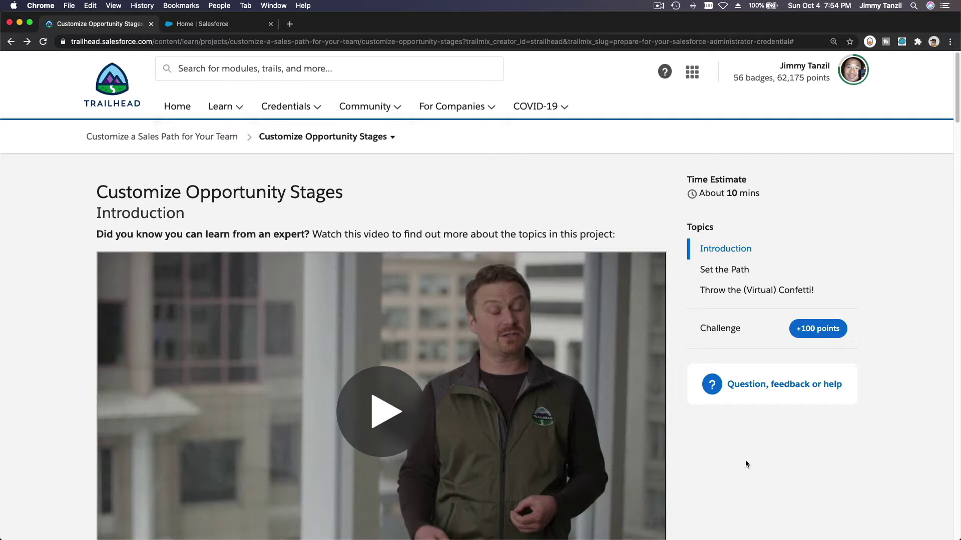
# Step: Scroll the Trailhead unit to Set the Path and highlight the 'North American Sales Path' name
pyautogui.scroll(-5, 746, 460)
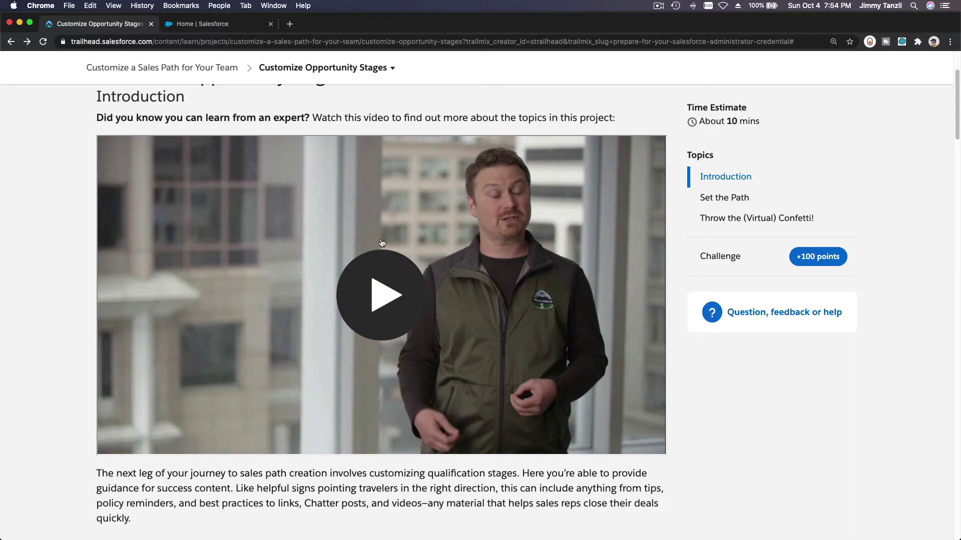
pyautogui.scroll(-10, 382, 243)
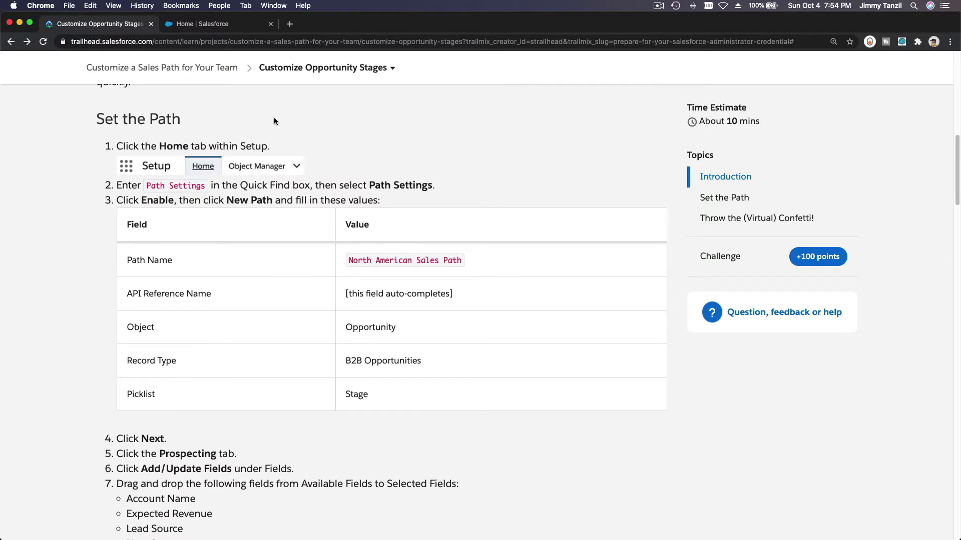
pyautogui.scroll(-1, 150, 121)
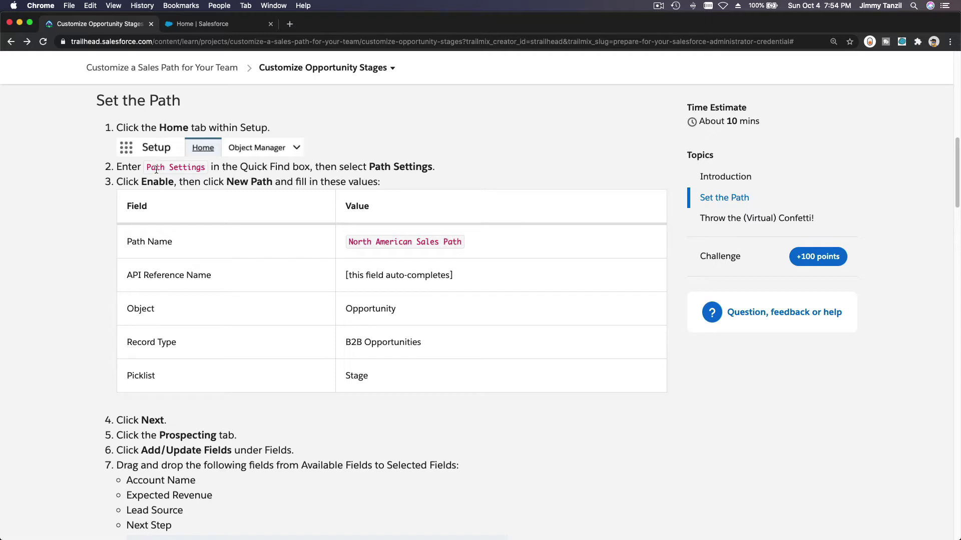
pyautogui.moveTo(348, 242); pyautogui.dragTo(462, 248)
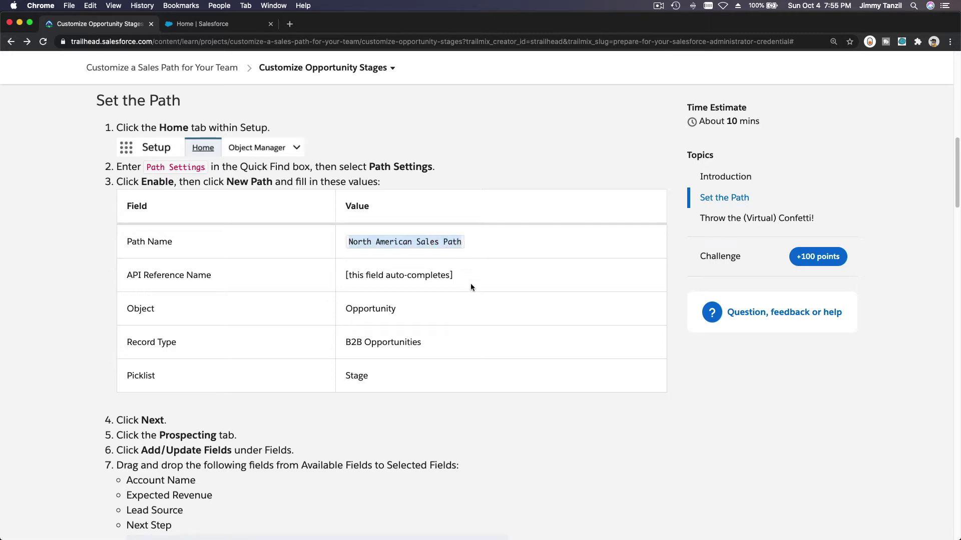
# Step: Enable Path from Setup's Path Settings page and begin a new path
pyautogui.click(203, 28)
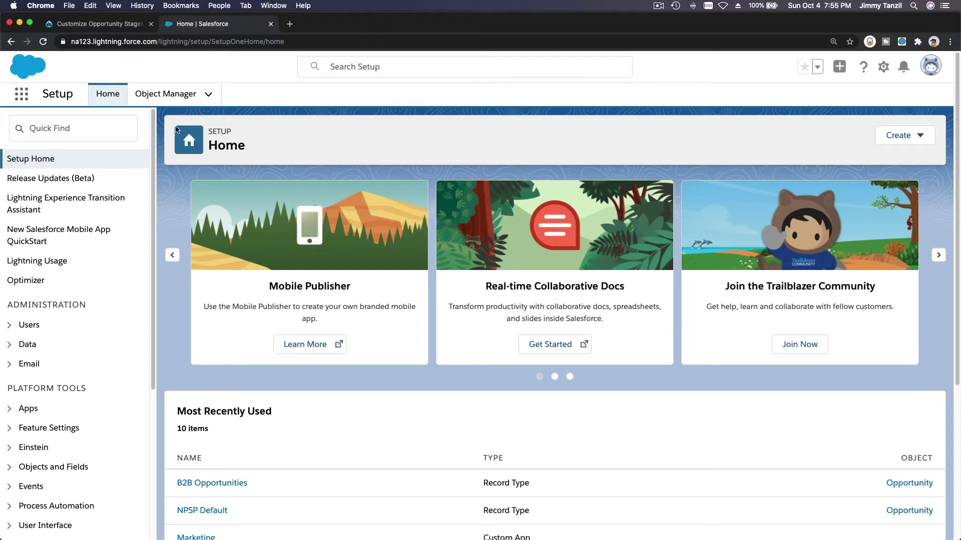
pyautogui.click(99, 127)
pyautogui.click(99, 126)
pyautogui.write('Pa')
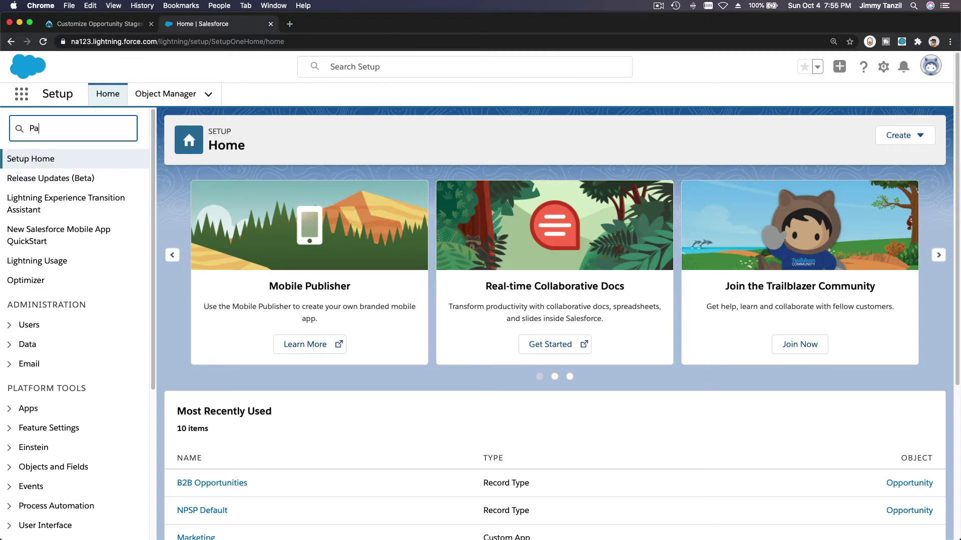
pyautogui.write('th Settkn\\\\\\')
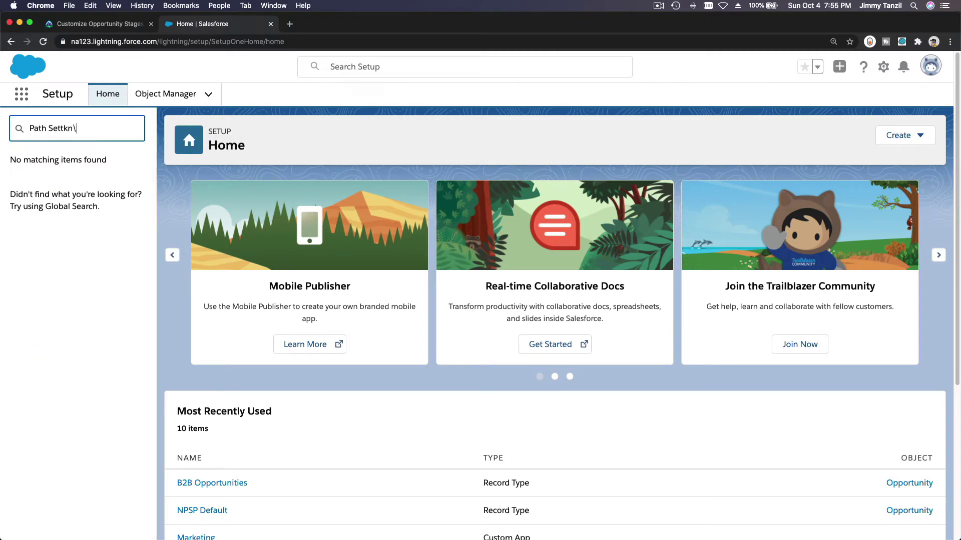
pyautogui.press('BackSpace')
pyautogui.press('BackSpace')
pyautogui.press('BackSpace')
pyautogui.press('BackSpace')
pyautogui.press('BackSpace')
pyautogui.click(85, 175)
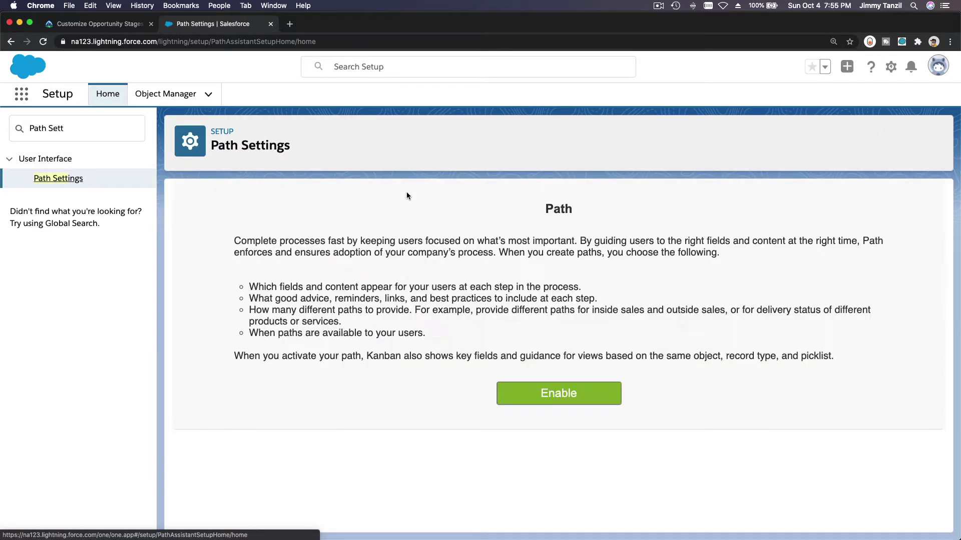
pyautogui.click(556, 403)
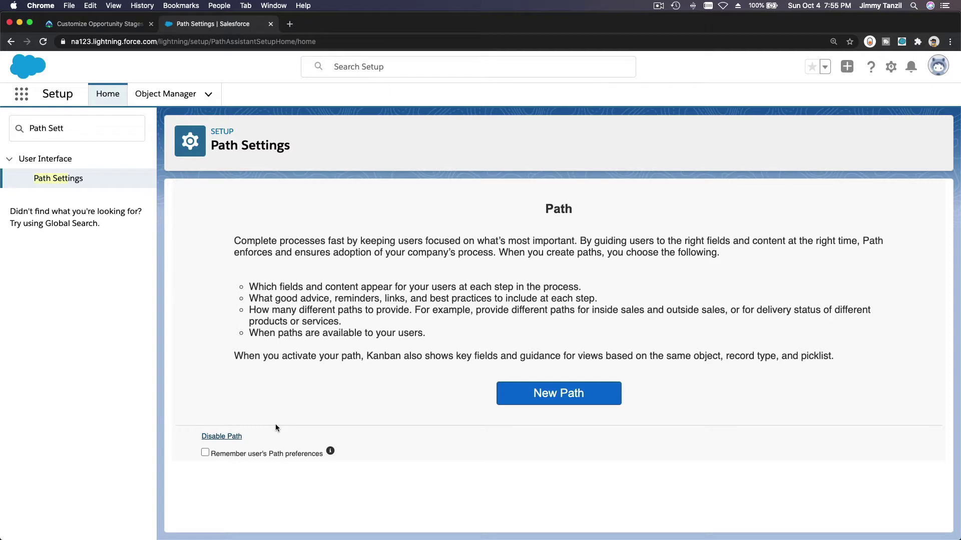
pyautogui.click(564, 395)
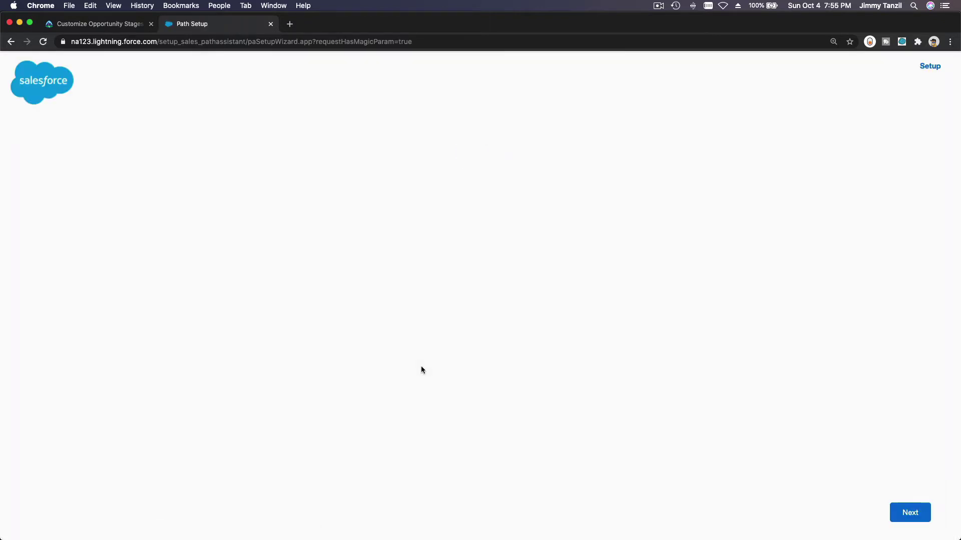
# Step: Name the path 'North American Sales Path' and set its object to Opportunity
pyautogui.click(450, 211)
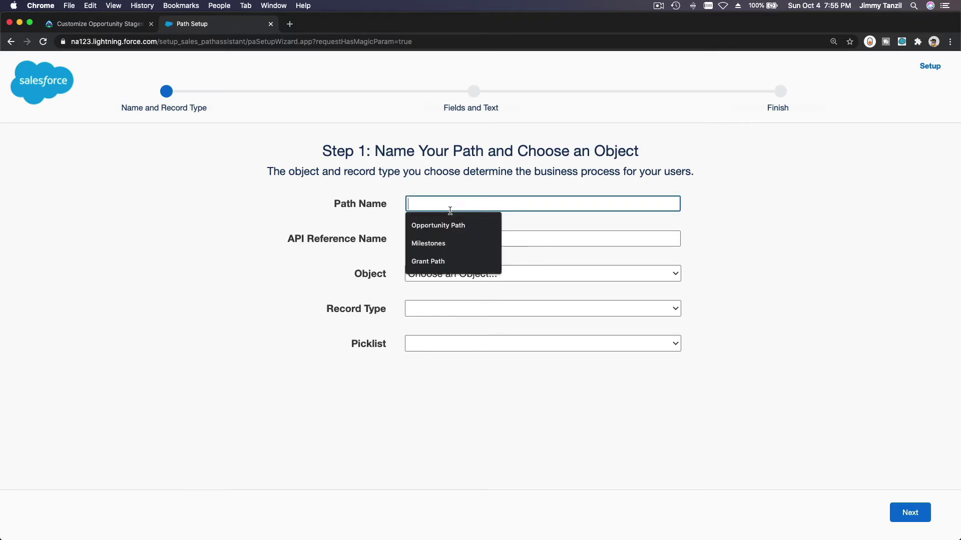
pyautogui.write('North American Sales Path')
pyautogui.press('Tab')
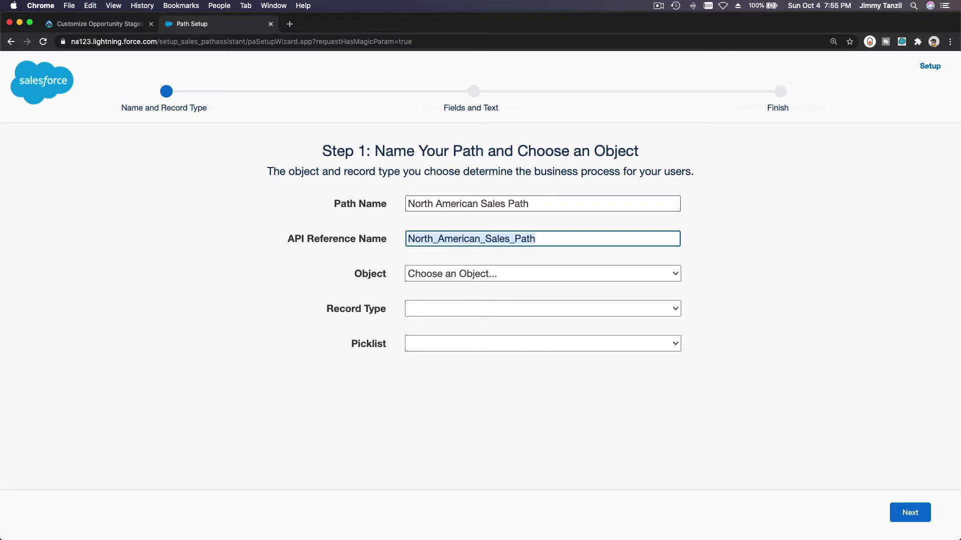
pyautogui.click(434, 277)
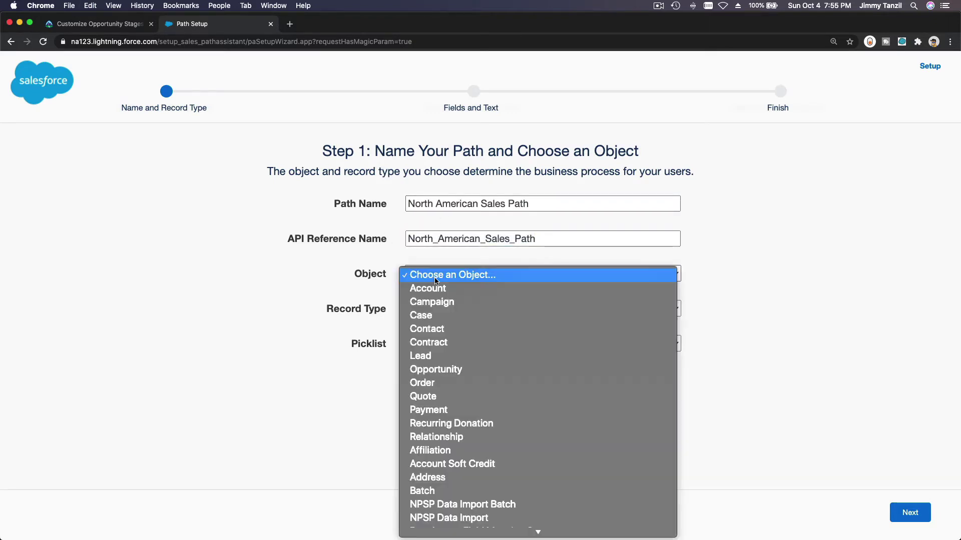
pyautogui.click(440, 369)
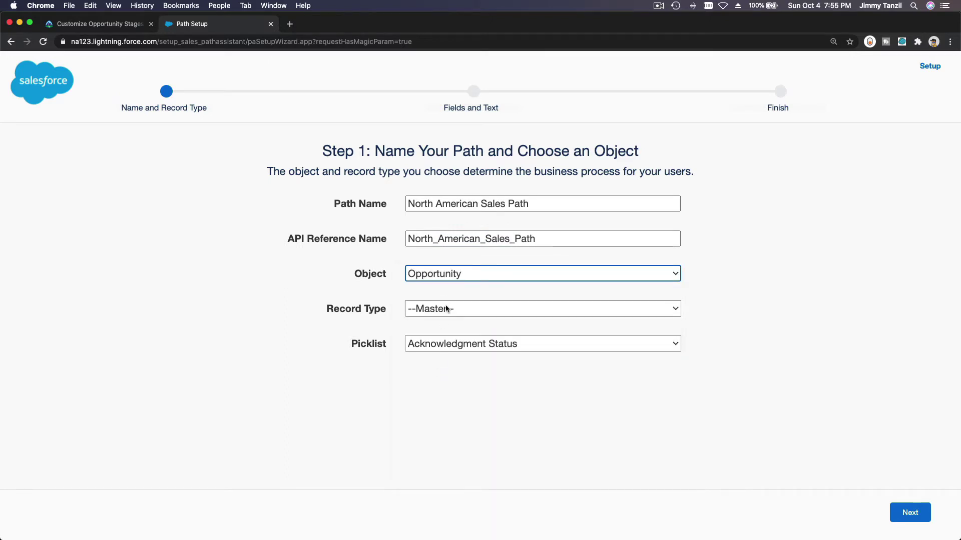
# Step: Choose the B2B Opportunities record type and the Stage picklist for the path
pyautogui.click(446, 309)
pyautogui.click(448, 323)
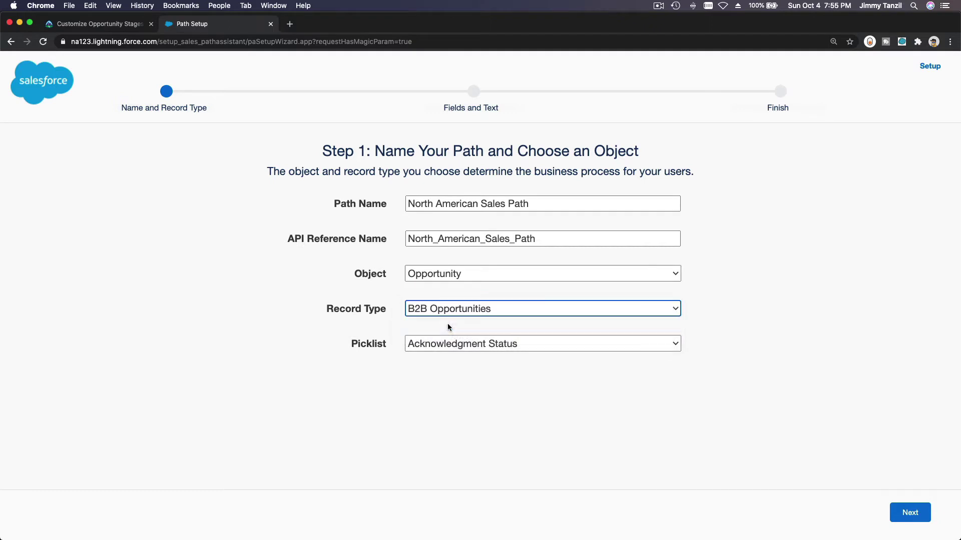
pyautogui.click(111, 25)
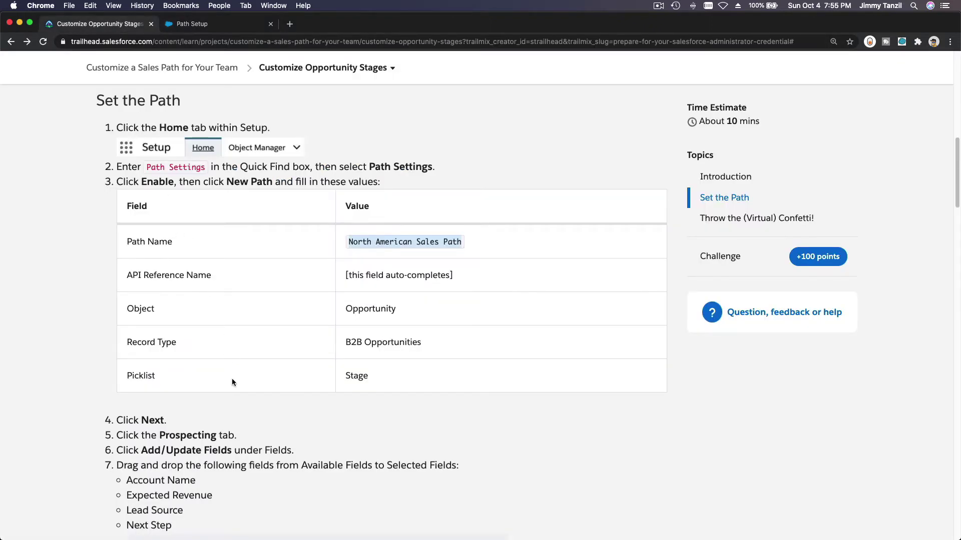
pyautogui.click(217, 27)
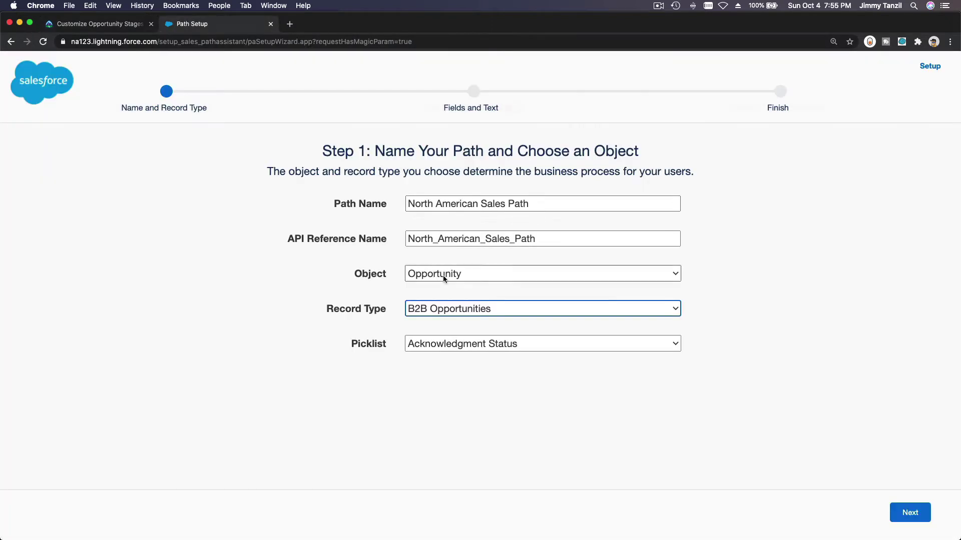
pyautogui.click(469, 344)
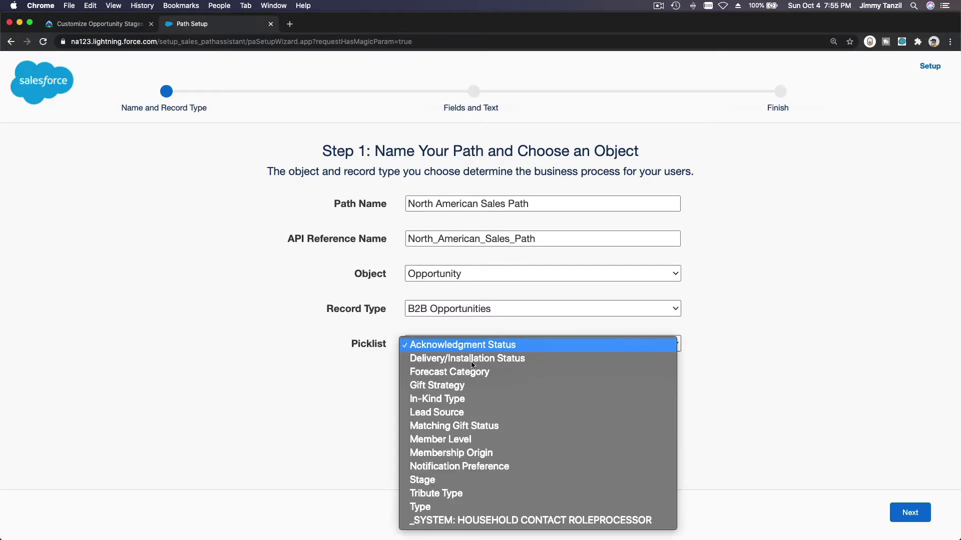
pyautogui.click(487, 480)
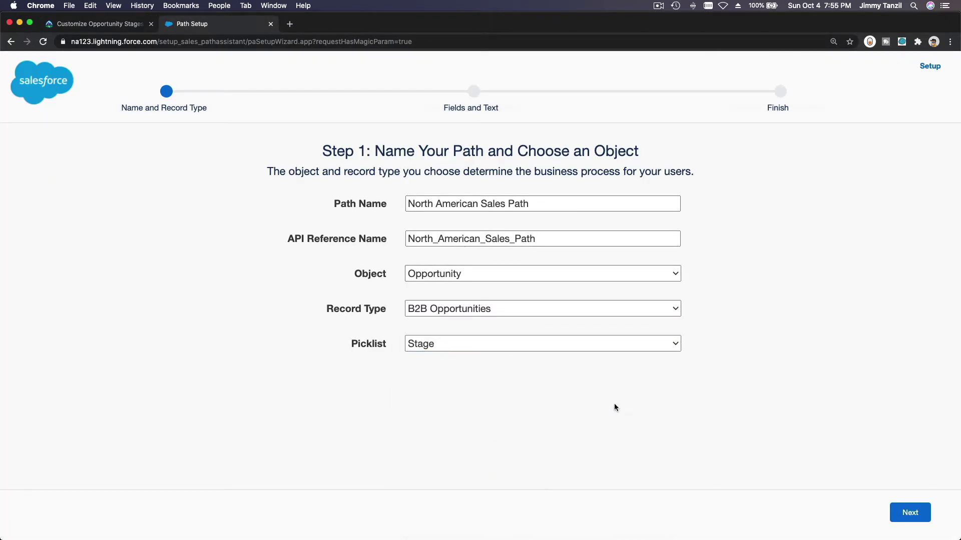
# Step: Advance the wizard to Step 2, Fields and Text, after reviewing Trailhead's field list
pyautogui.click(913, 513)
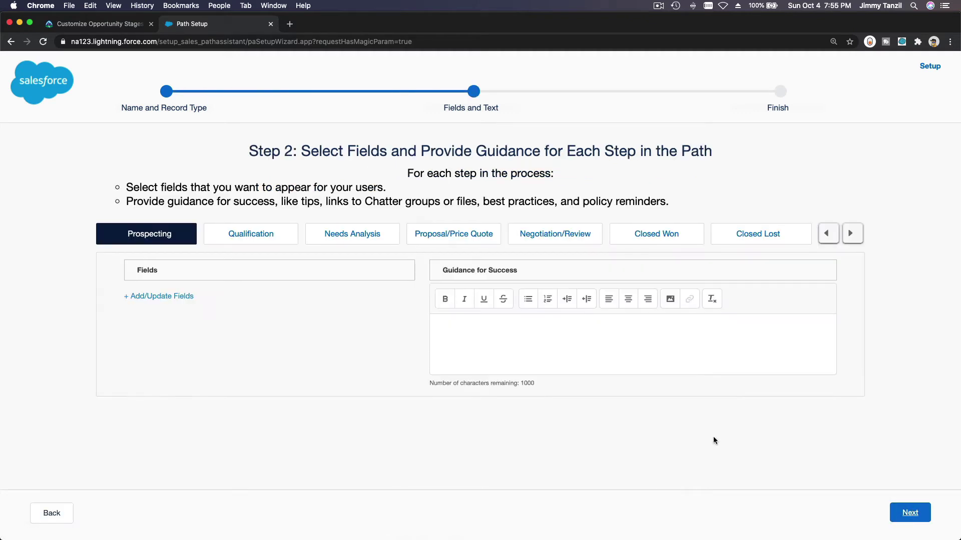
pyautogui.click(101, 25)
pyautogui.scroll(-5, 217, 313)
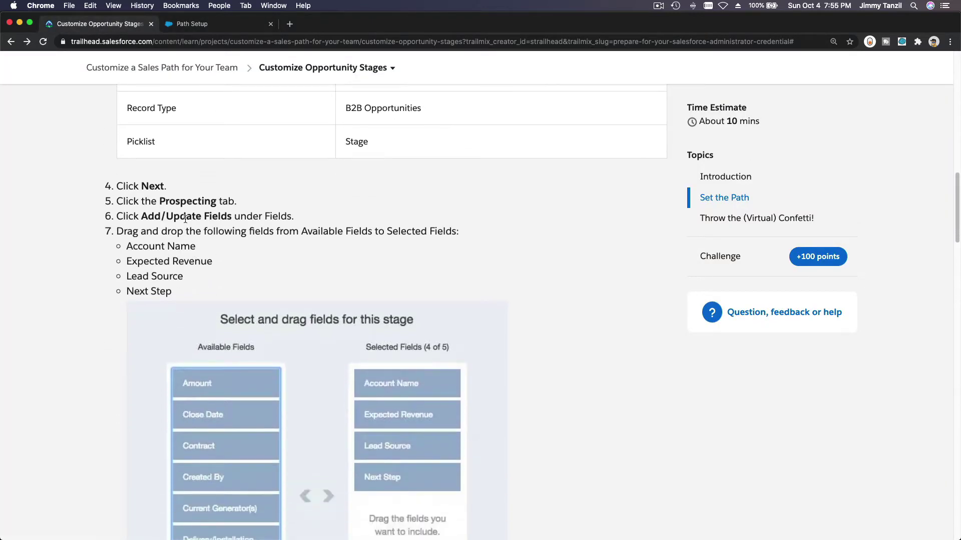
pyautogui.scroll(-1, 185, 216)
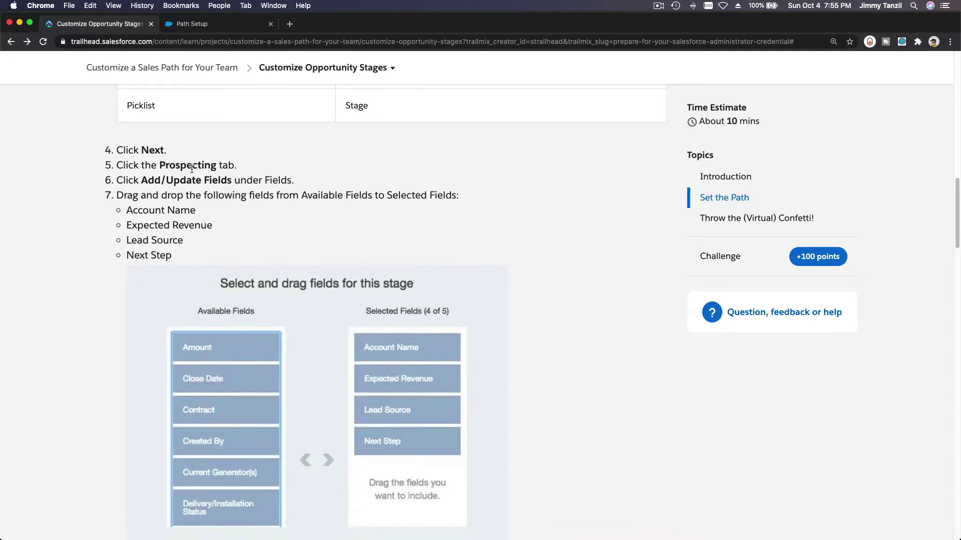
pyautogui.scroll(-1, 192, 169)
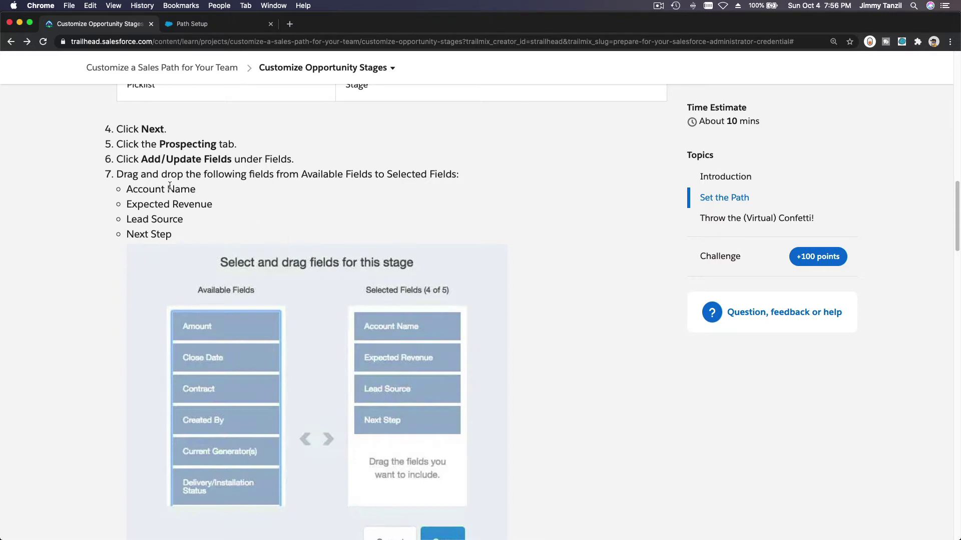
pyautogui.scroll(-1, 169, 186)
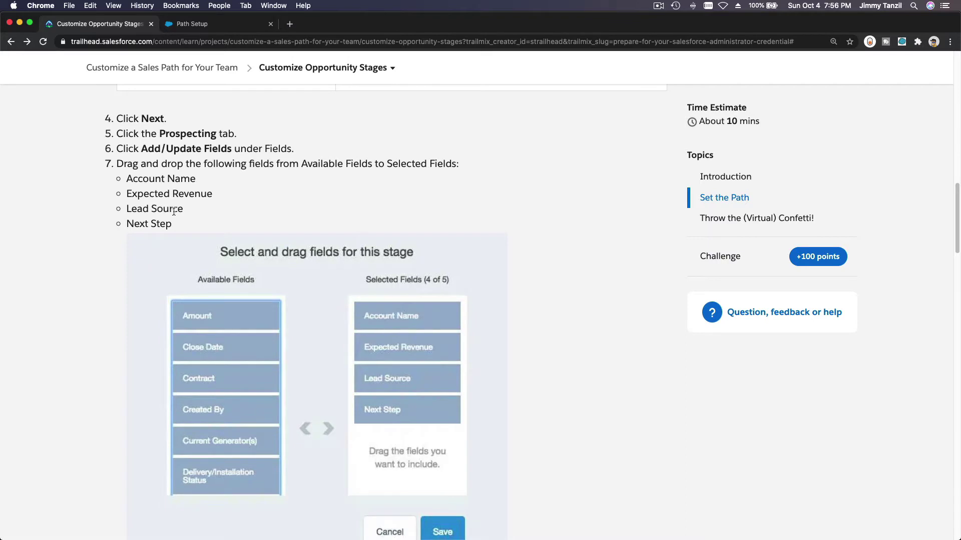
pyautogui.click(193, 24)
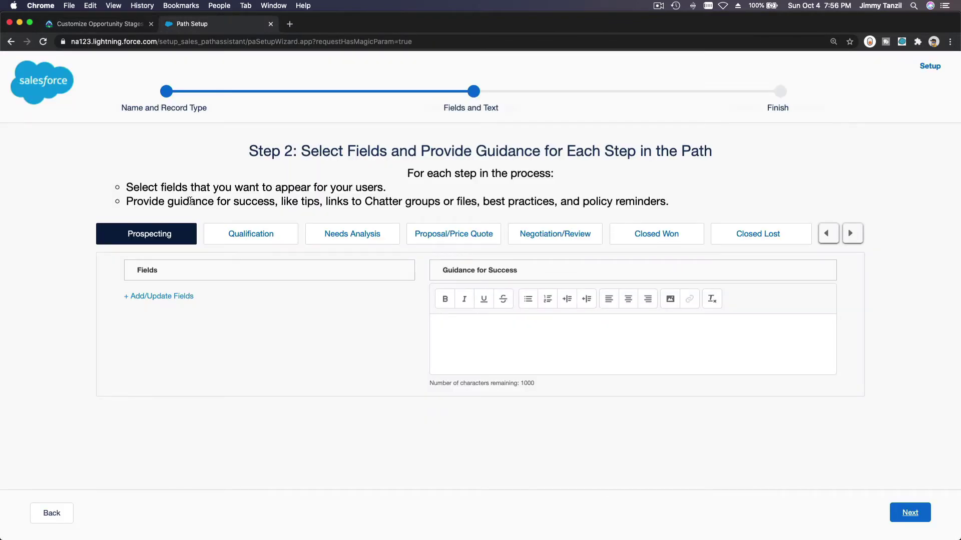
# Step: Open the Prospecting stage's field picker and add Account Name
pyautogui.click(170, 297)
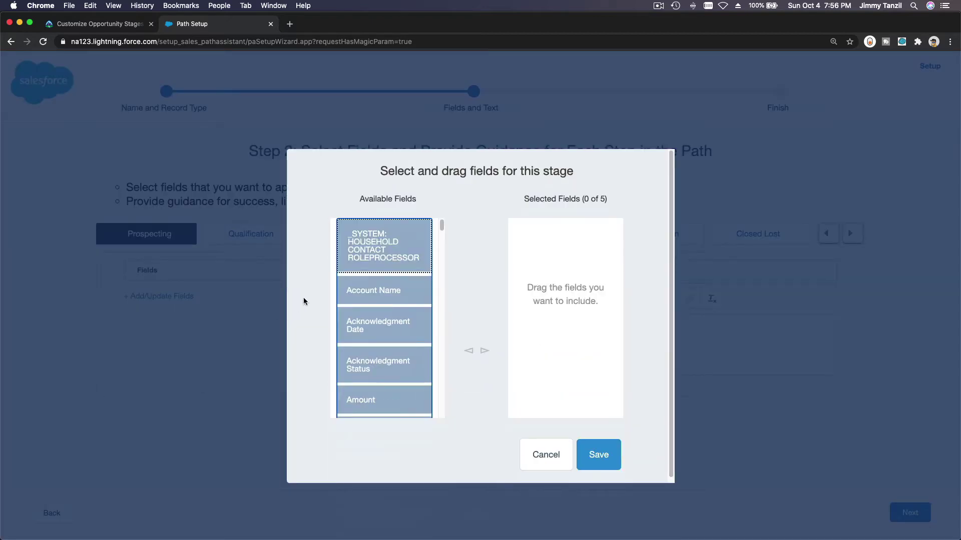
pyautogui.moveTo(370, 296); pyautogui.dragTo(542, 274)
pyautogui.click(371, 282)
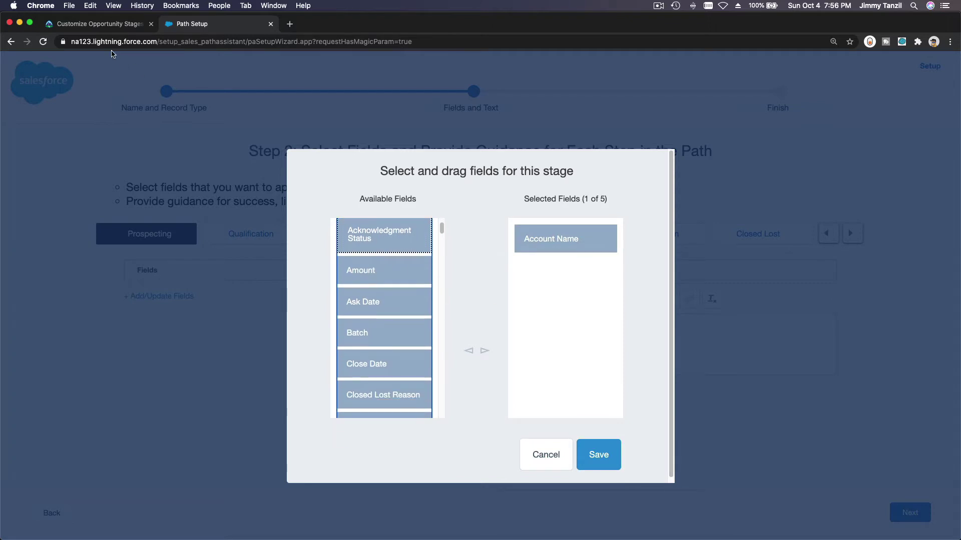
pyautogui.click(97, 24)
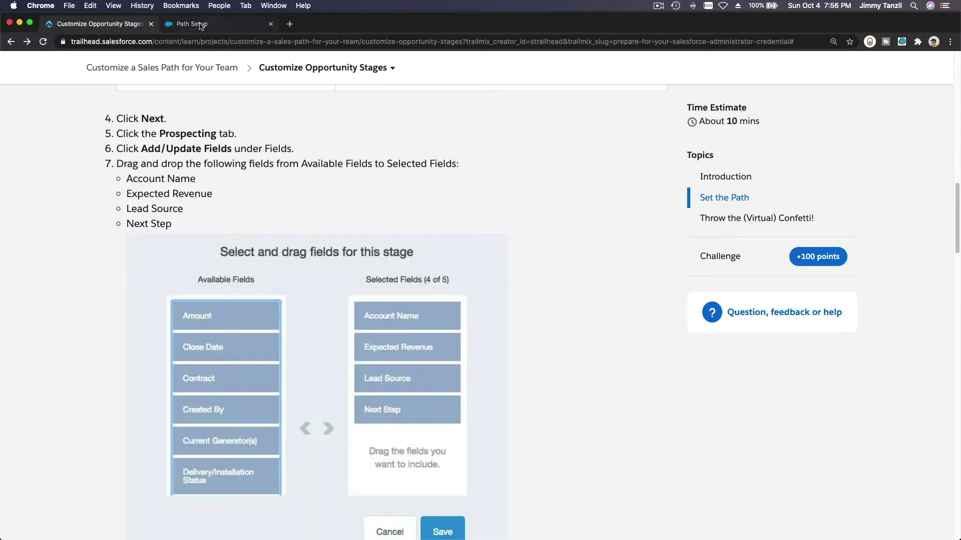
pyautogui.click(215, 29)
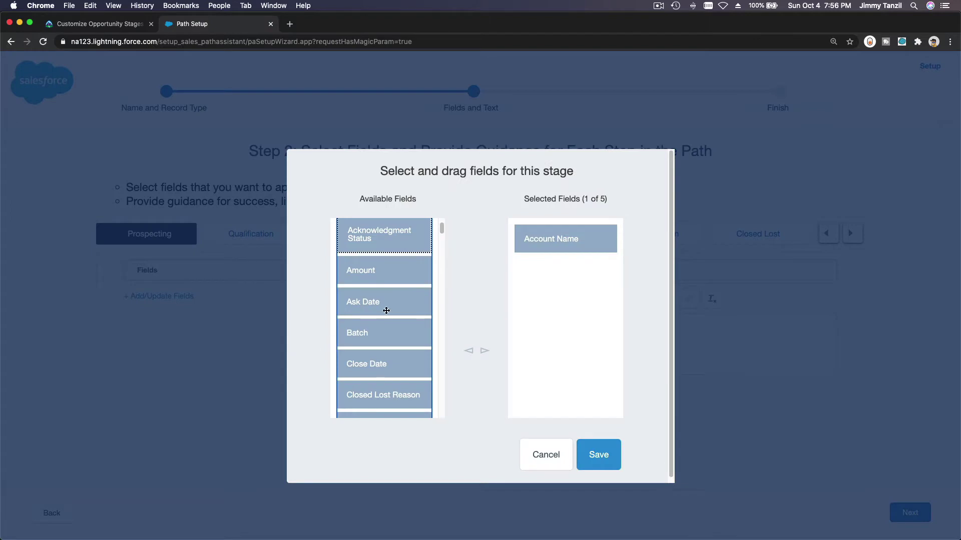
pyautogui.scroll(-5, 386, 311)
pyautogui.scroll(-6, 387, 311)
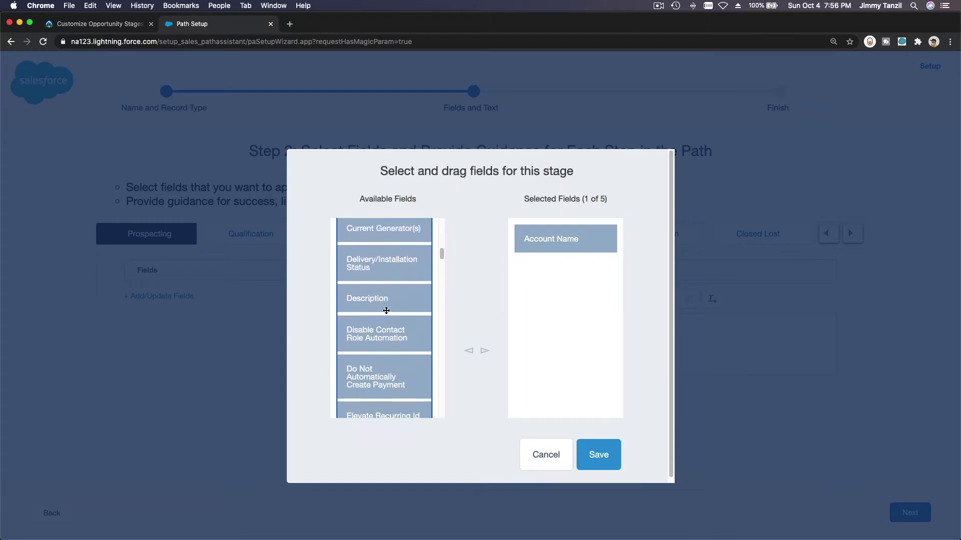
pyautogui.scroll(-2, 386, 311)
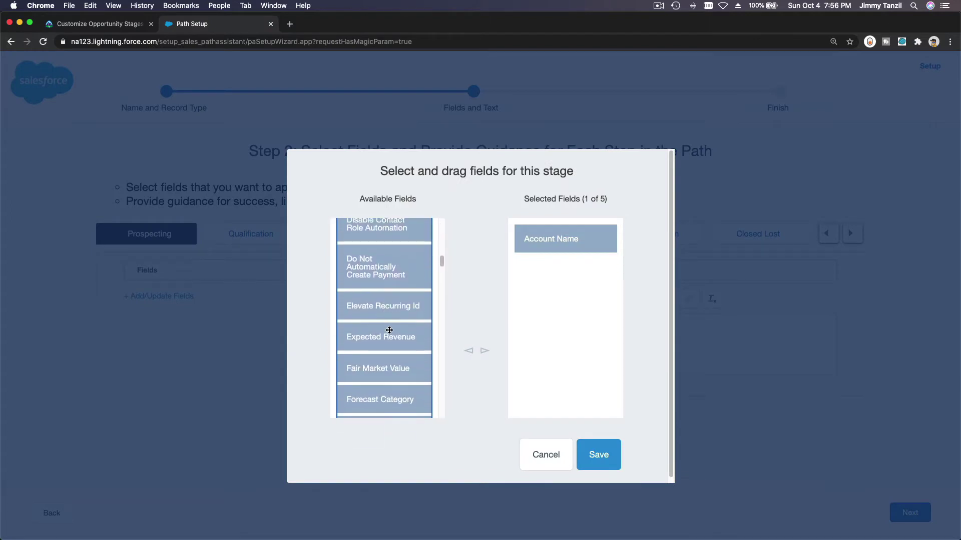
# Step: Add Expected Revenue, Lead Source and Next Step, then save the Prospecting fields
pyautogui.moveTo(390, 344); pyautogui.dragTo(574, 301)
pyautogui.scroll(-8, 390, 335)
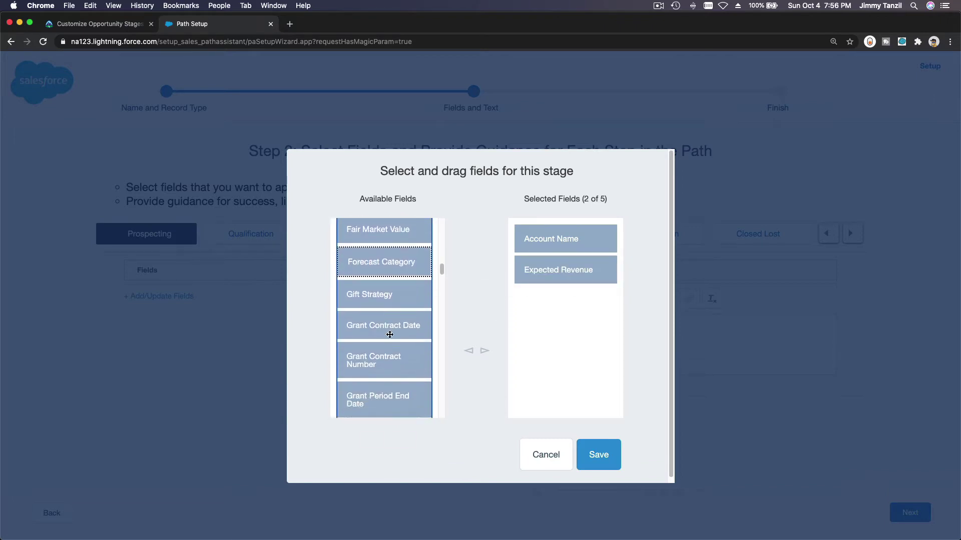
pyautogui.click(113, 24)
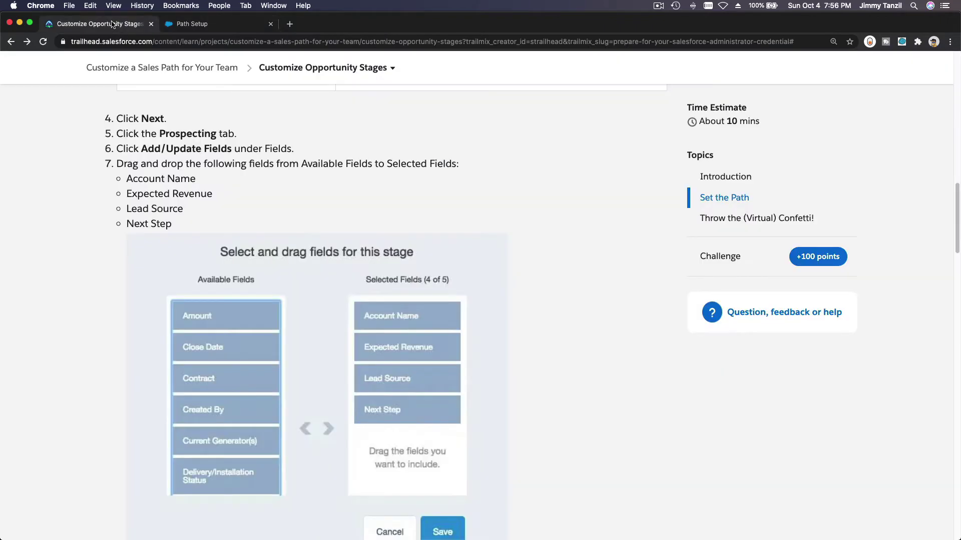
pyautogui.click(233, 25)
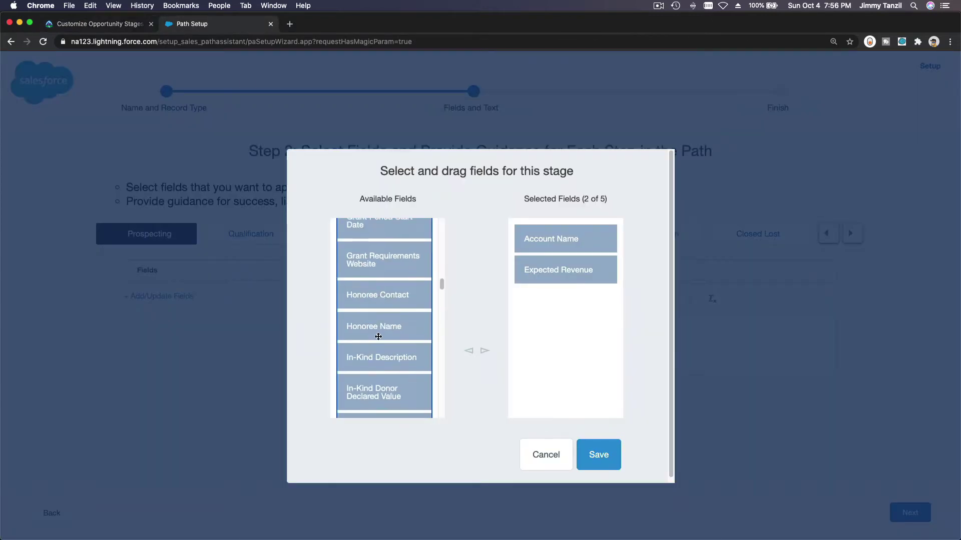
pyautogui.scroll(-5, 378, 336)
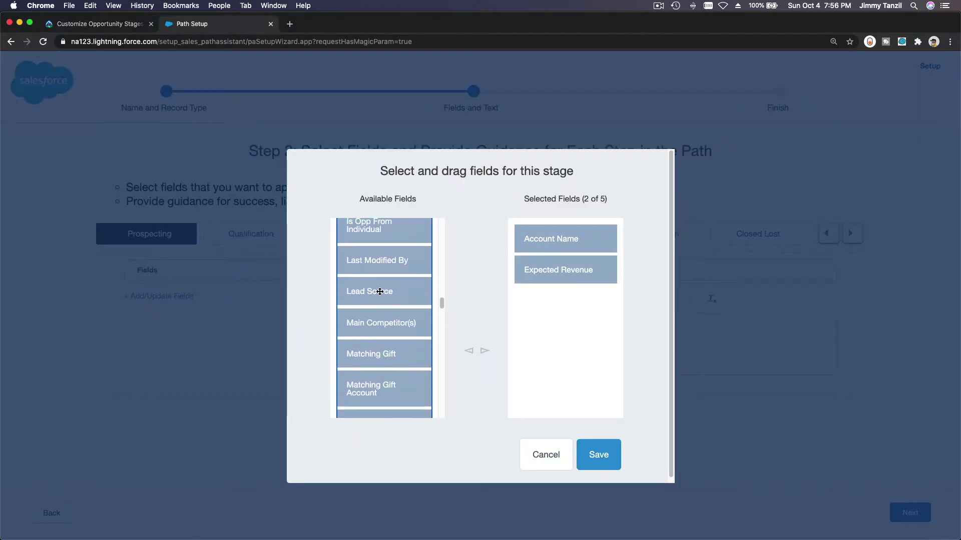
pyautogui.moveTo(380, 292); pyautogui.dragTo(560, 312)
pyautogui.scroll(-4, 374, 326)
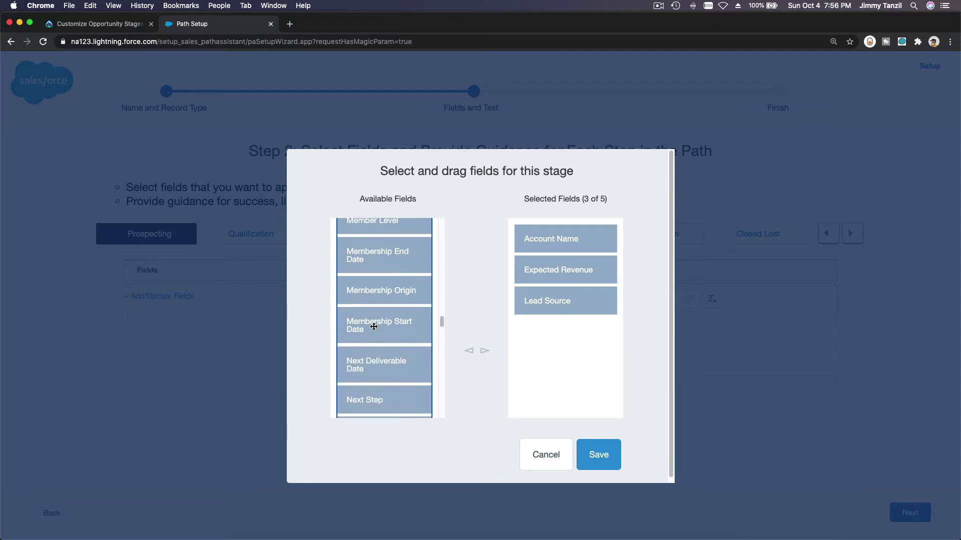
pyautogui.scroll(-1, 374, 326)
pyautogui.moveTo(373, 370); pyautogui.dragTo(553, 341)
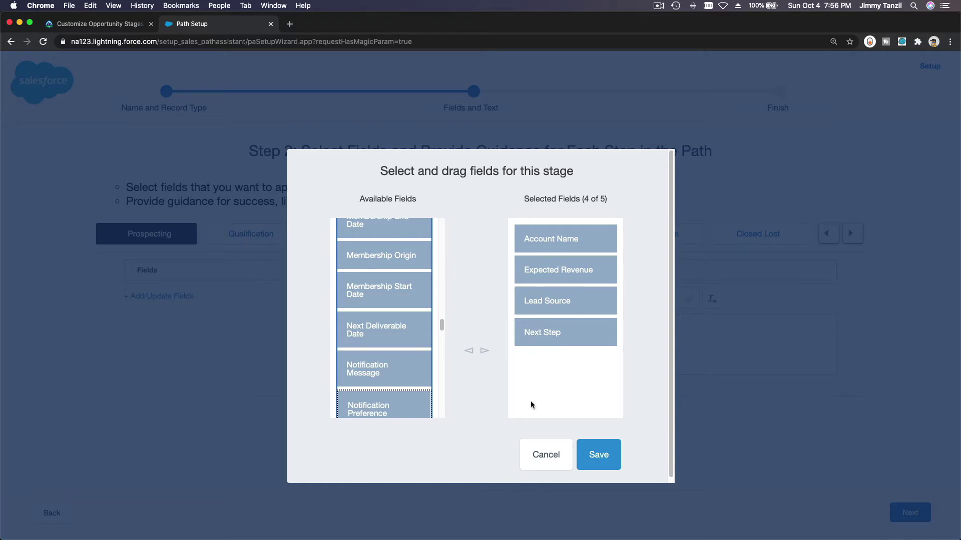
pyautogui.click(596, 457)
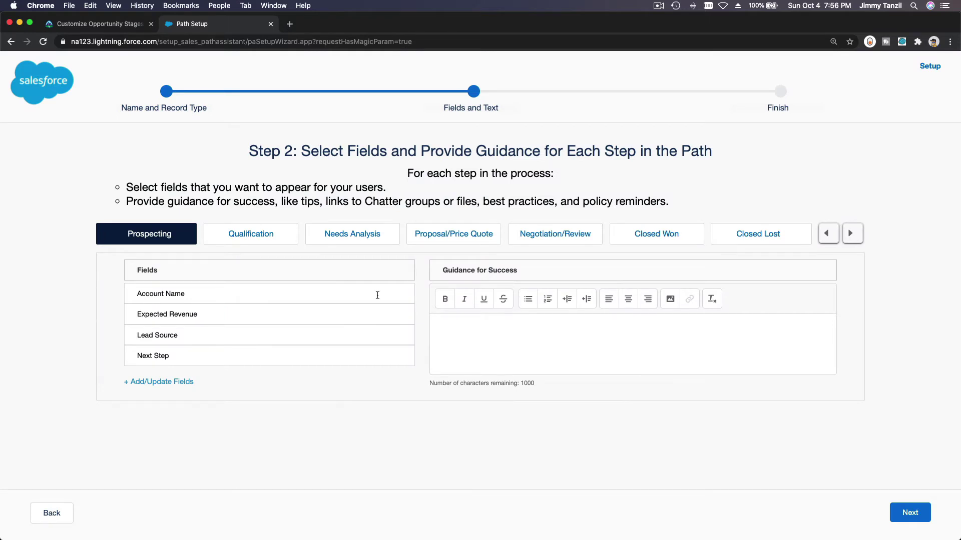
# Step: Copy the Optimize Sales Features guidance and sales_admin link into Prospecting's Guidance for Success
pyautogui.click(100, 23)
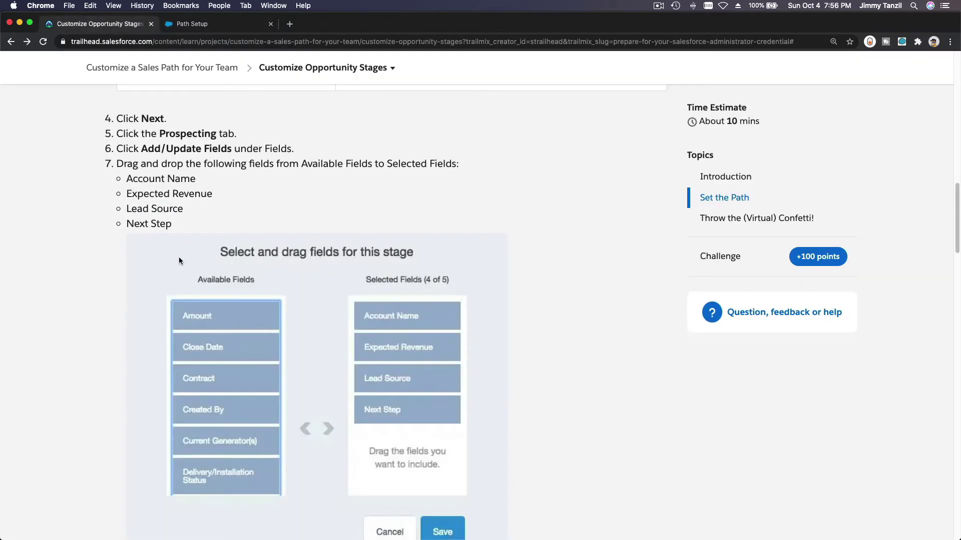
pyautogui.scroll(-7, 261, 316)
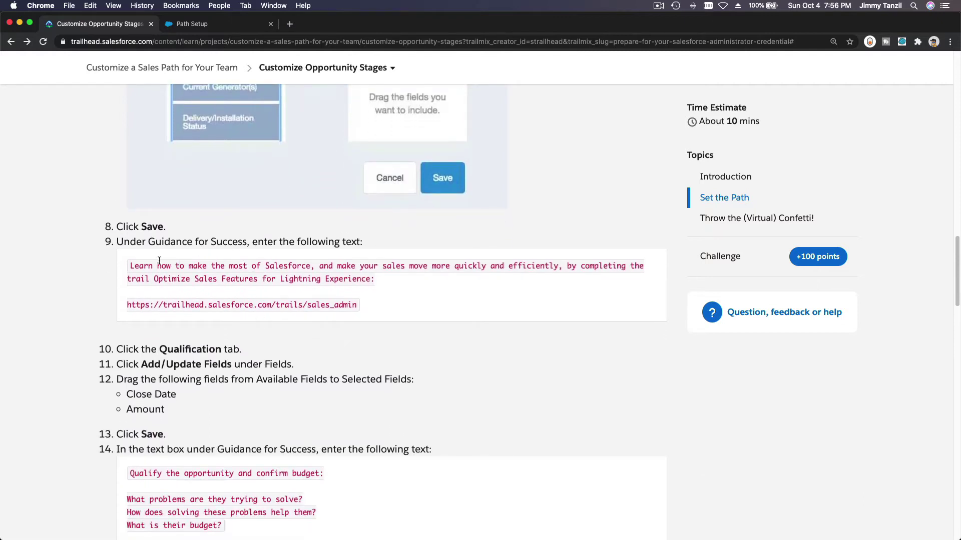
pyautogui.moveTo(130, 266); pyautogui.dragTo(353, 300)
pyautogui.press('super+c')
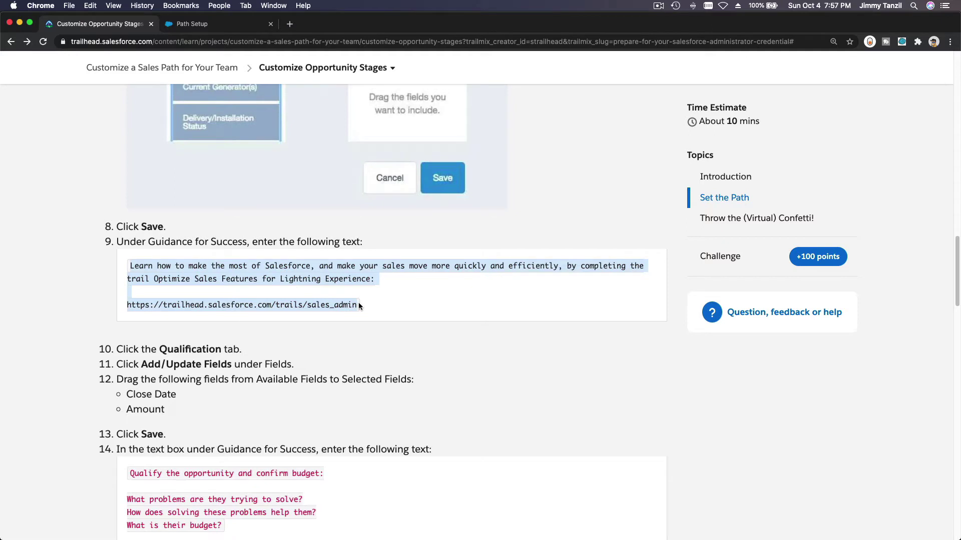
pyautogui.click(211, 25)
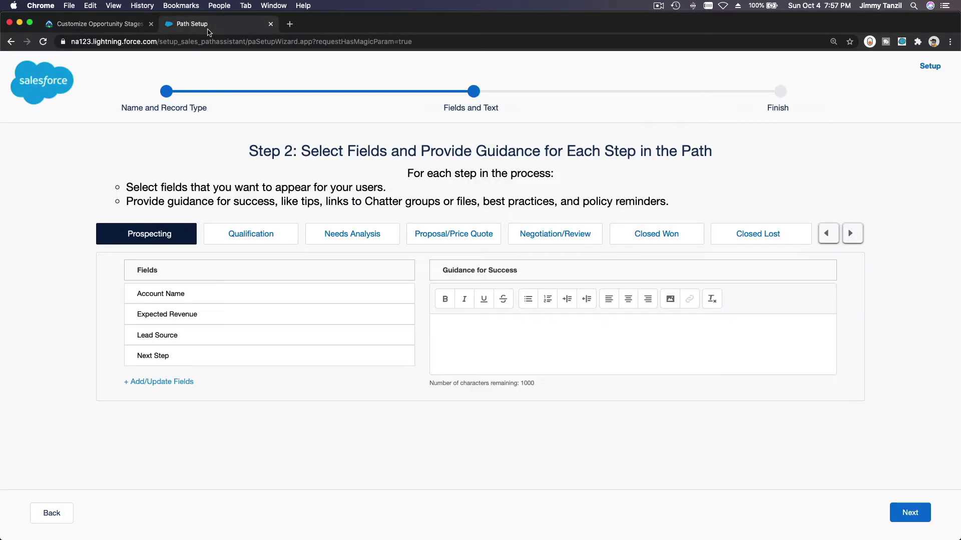
pyautogui.click(508, 362)
pyautogui.press('super+v')
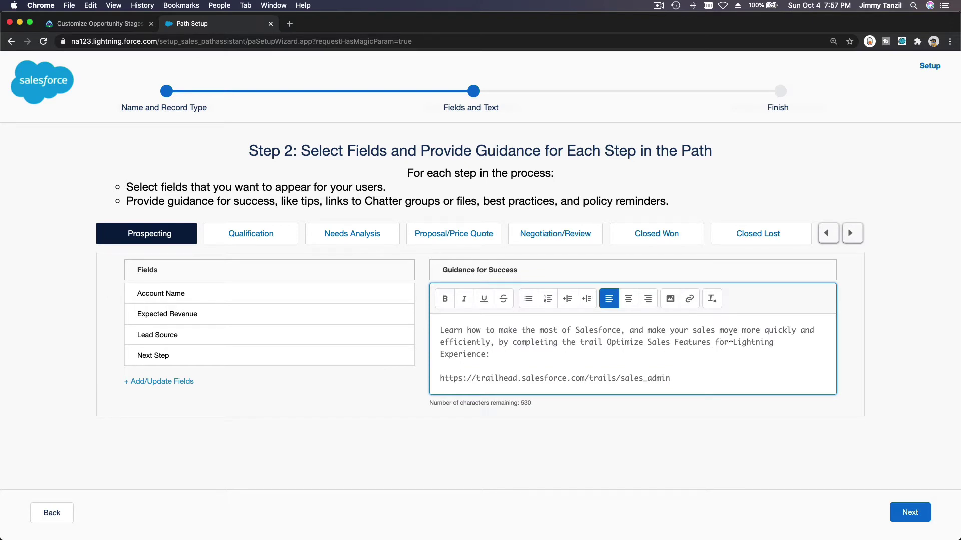
pyautogui.click(526, 351)
# Step: Check the next Trailhead steps and open the Qualification stage's field chooser
pyautogui.click(109, 25)
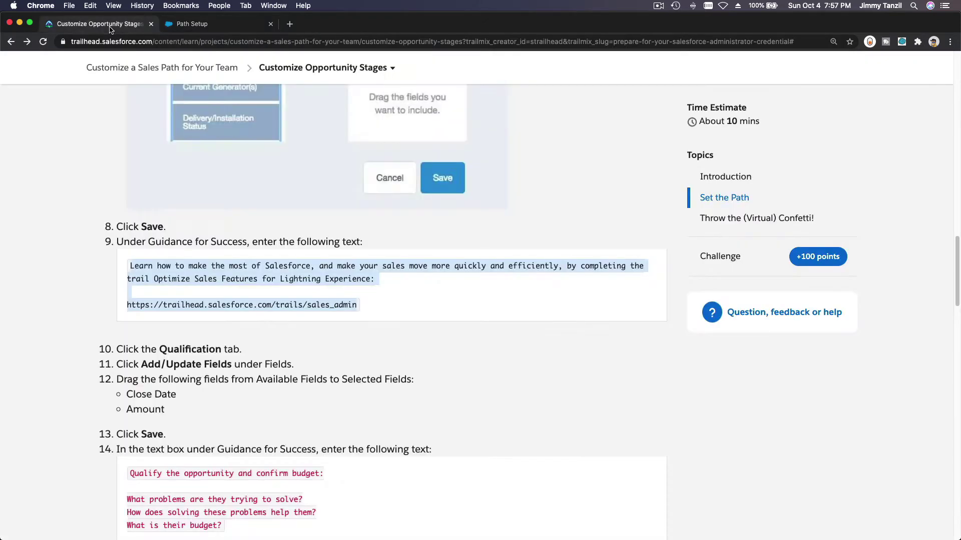
pyautogui.scroll(-5, 320, 356)
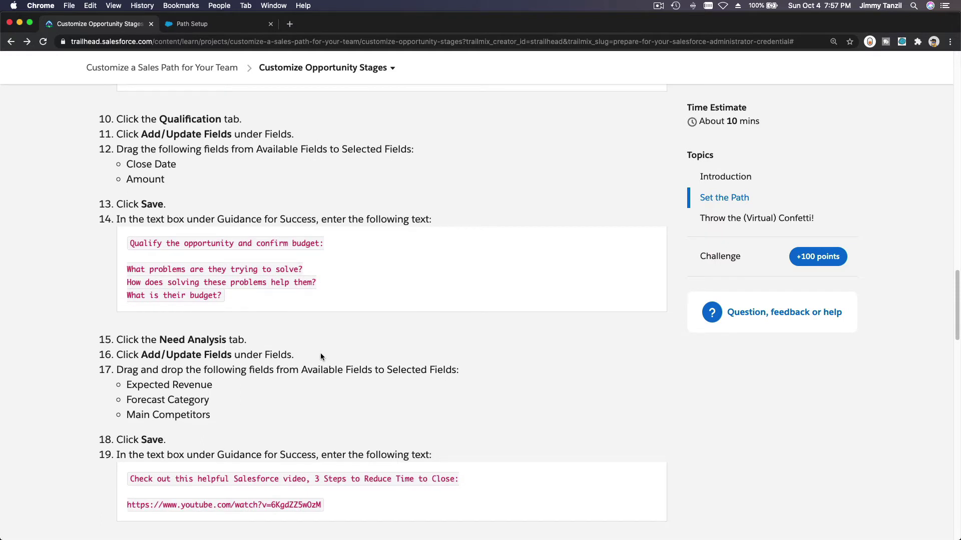
pyautogui.click(192, 24)
pyautogui.click(252, 237)
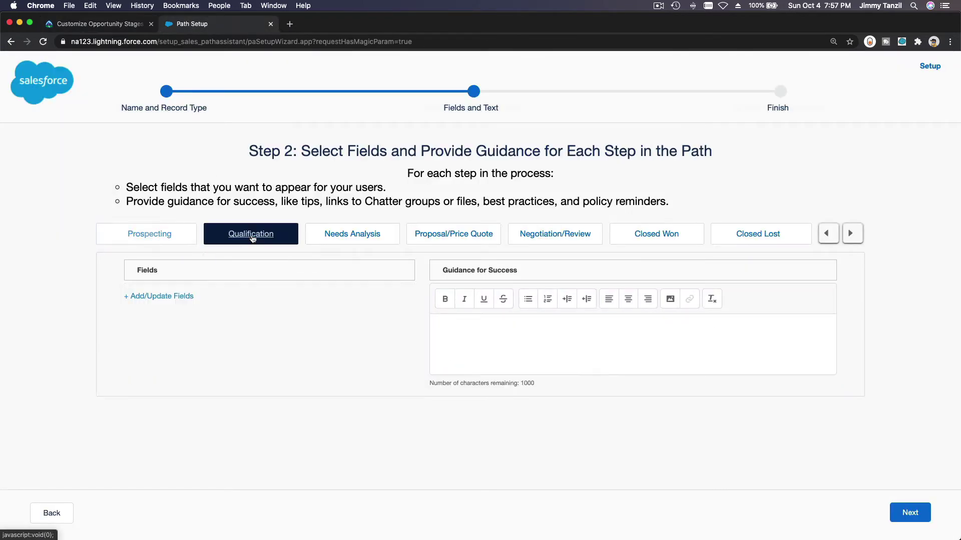
pyautogui.click(179, 298)
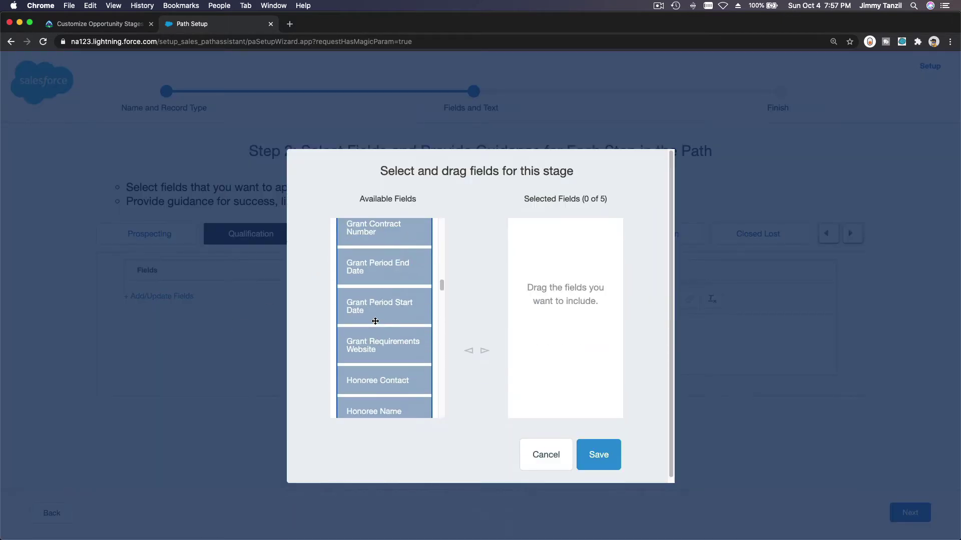
# Step: Save Close Date and Amount as Qualification key fields, then select its guidance text in Trailhead
pyautogui.scroll(10, 375, 321)
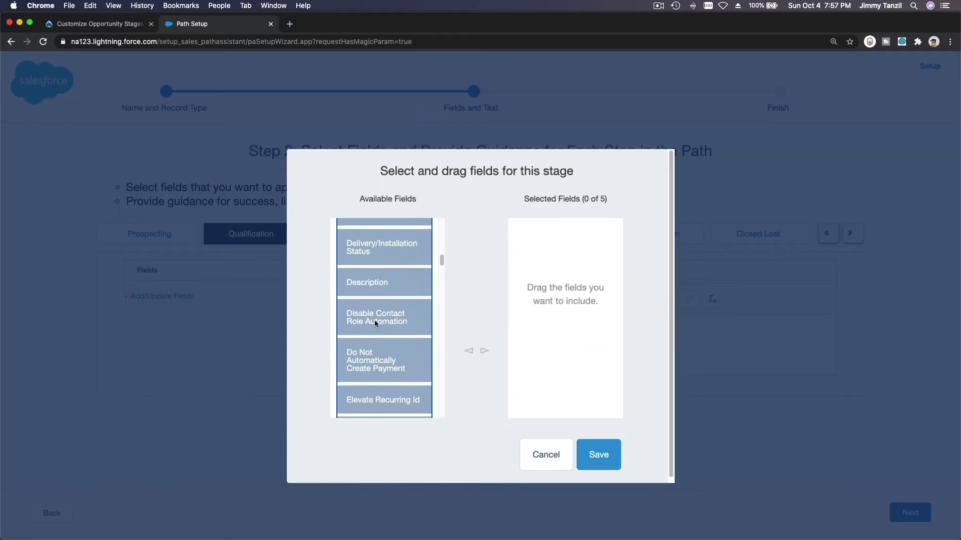
pyautogui.scroll(5, 374, 319)
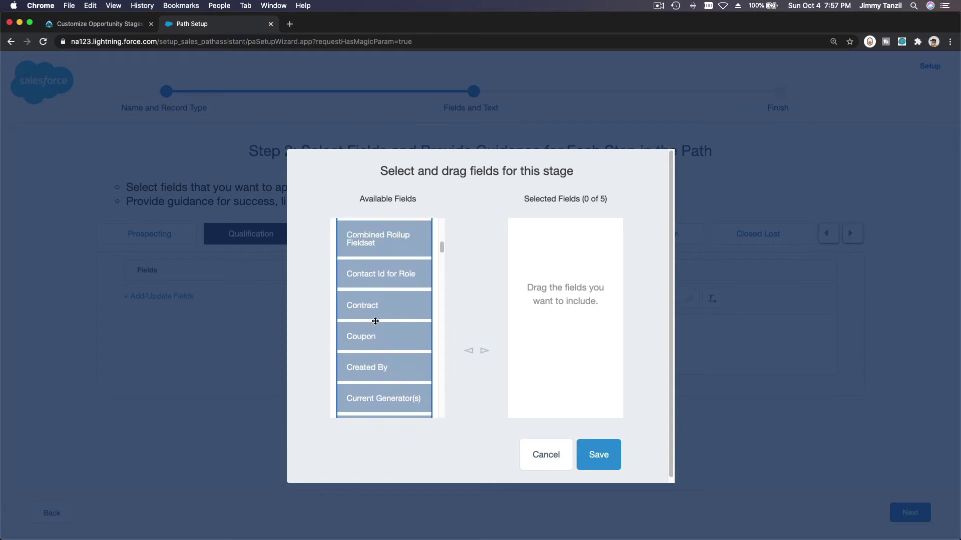
pyautogui.scroll(3, 375, 321)
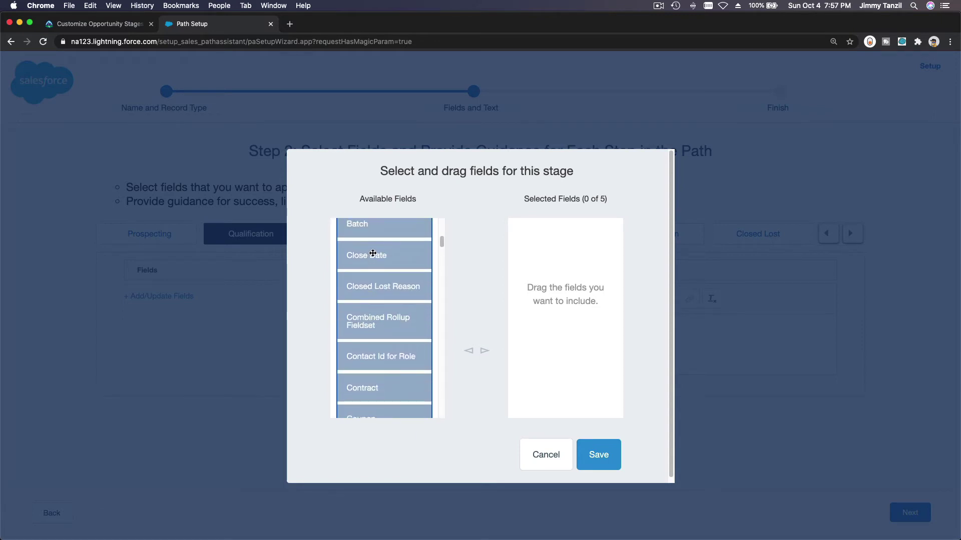
pyautogui.moveTo(373, 253); pyautogui.dragTo(568, 251)
pyautogui.scroll(4, 350, 281)
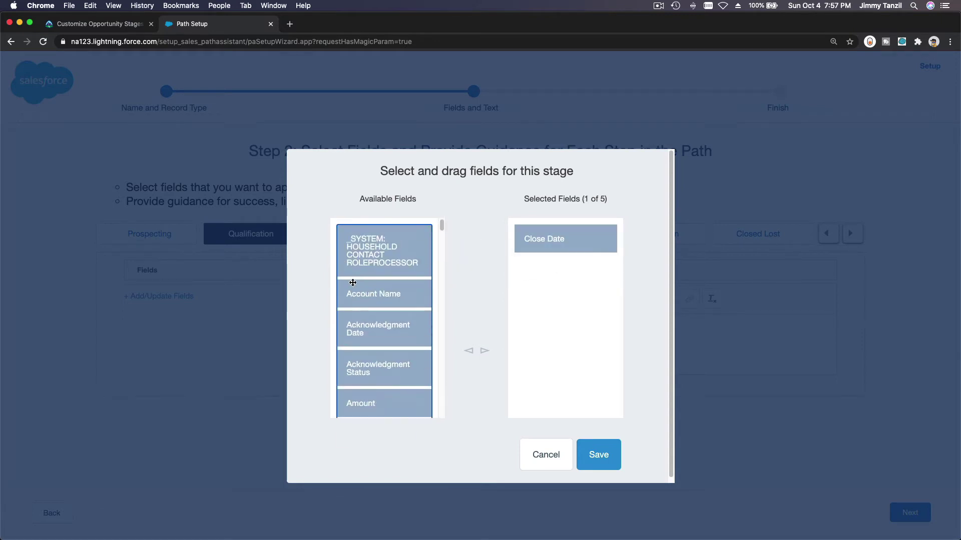
pyautogui.scroll(-3, 353, 282)
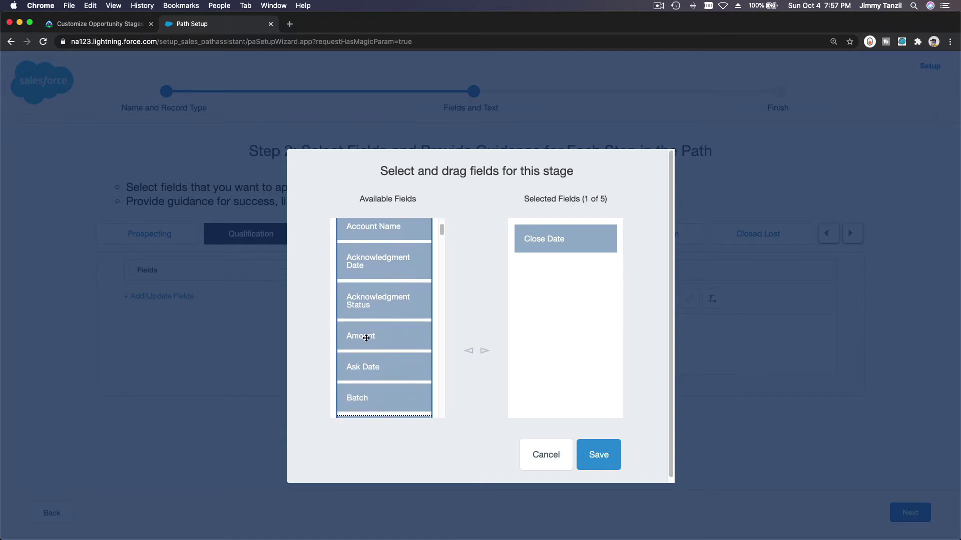
pyautogui.moveTo(373, 336); pyautogui.dragTo(545, 298)
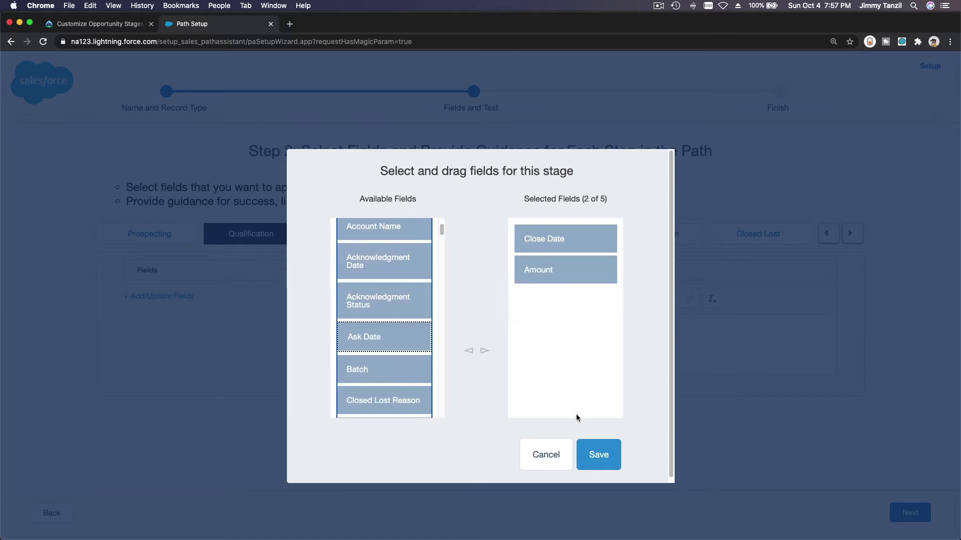
pyautogui.click(599, 455)
pyautogui.click(98, 24)
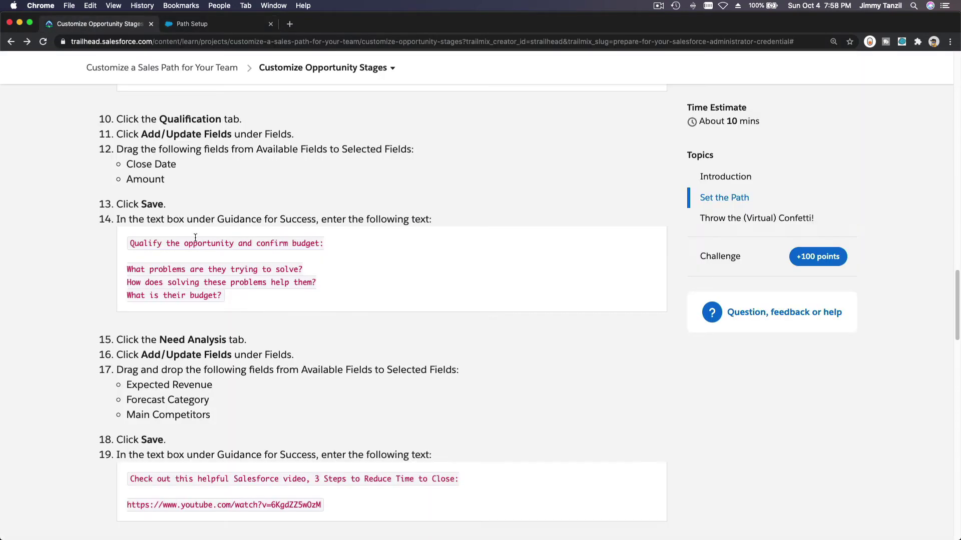
pyautogui.moveTo(132, 243); pyautogui.dragTo(259, 289)
pyautogui.press('super+c')
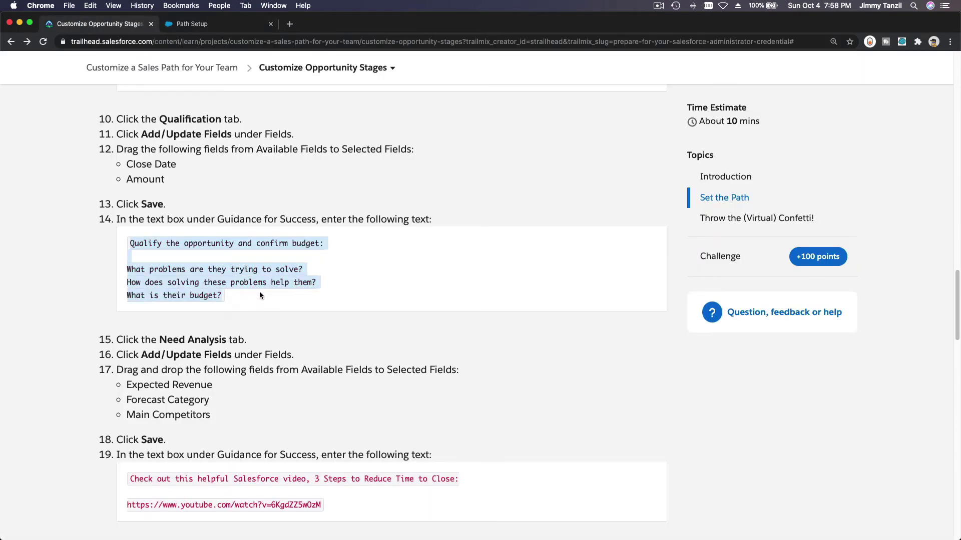
# Step: Paste the qualify-and-confirm-budget questions into Qualification's Guidance for Success
pyautogui.click(218, 24)
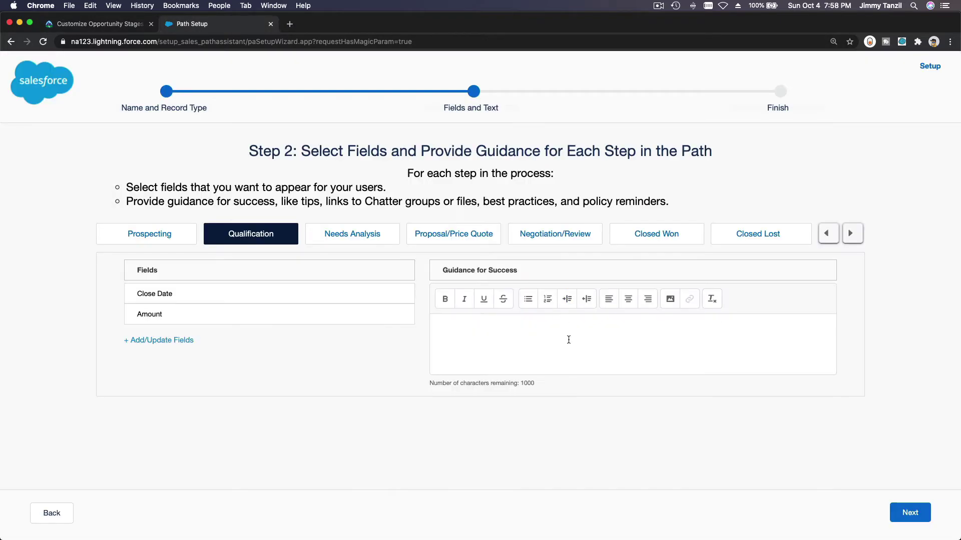
pyautogui.click(569, 340)
pyautogui.press('super+v')
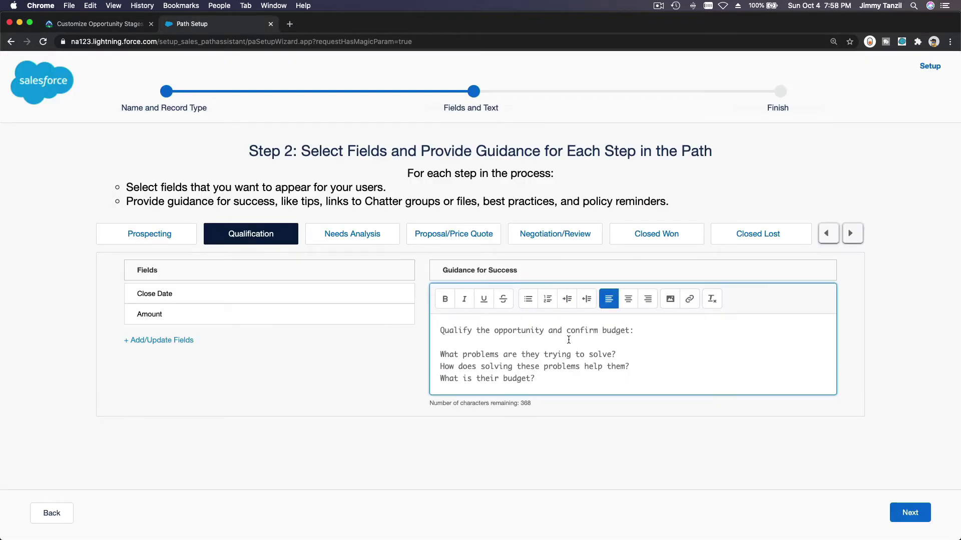
pyautogui.click(90, 24)
pyautogui.scroll(-5, 342, 370)
pyautogui.scroll(-1, 343, 370)
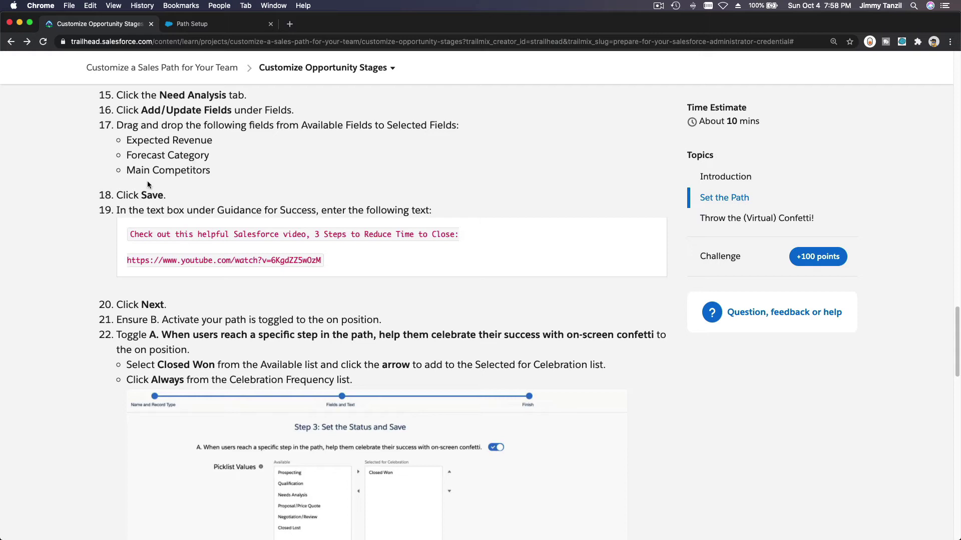
pyautogui.click(190, 25)
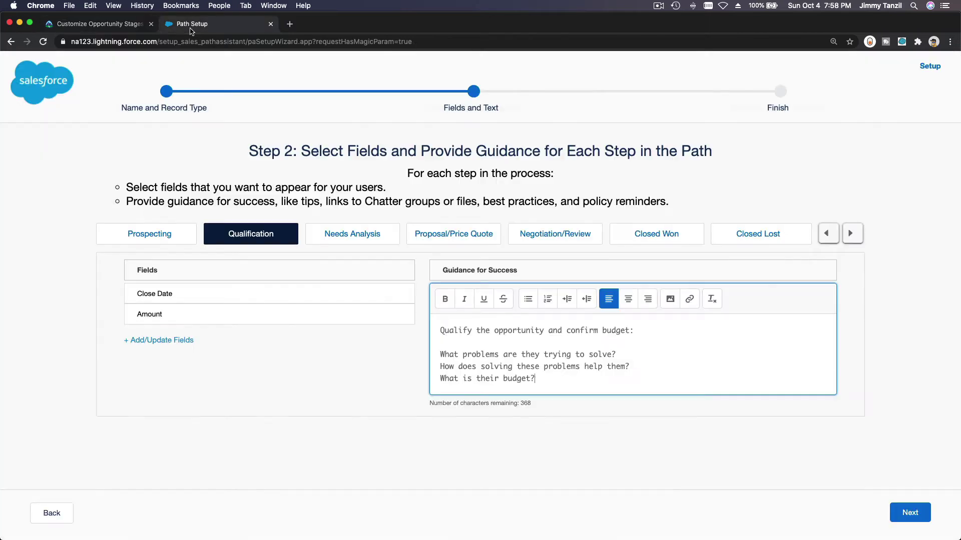
# Step: Switch to the Needs Analysis stage and add Expected Revenue as a key field
pyautogui.click(332, 236)
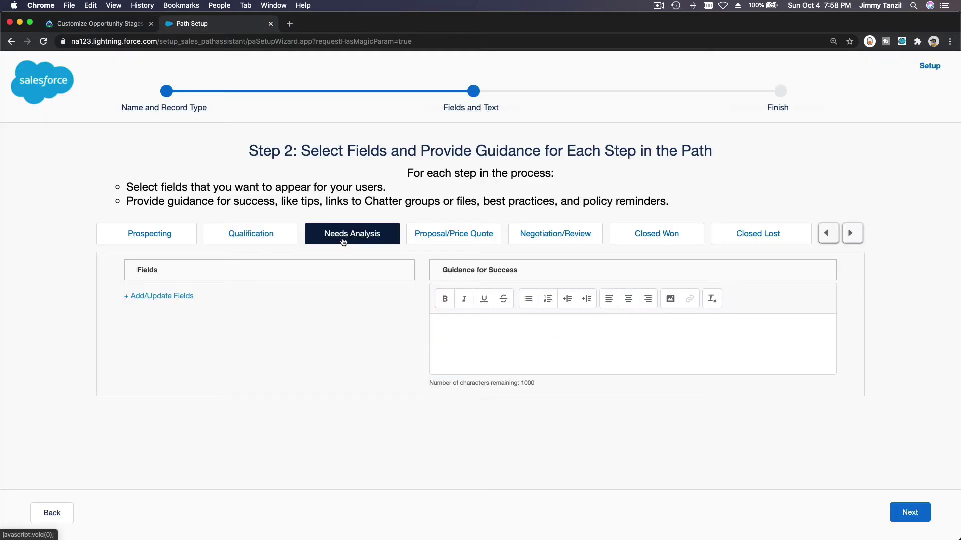
pyautogui.click(186, 296)
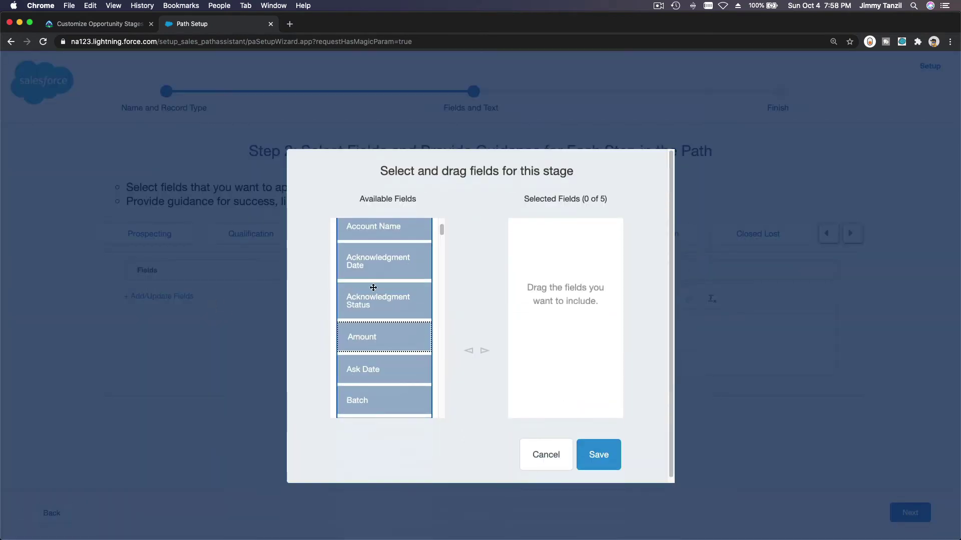
pyautogui.click(95, 27)
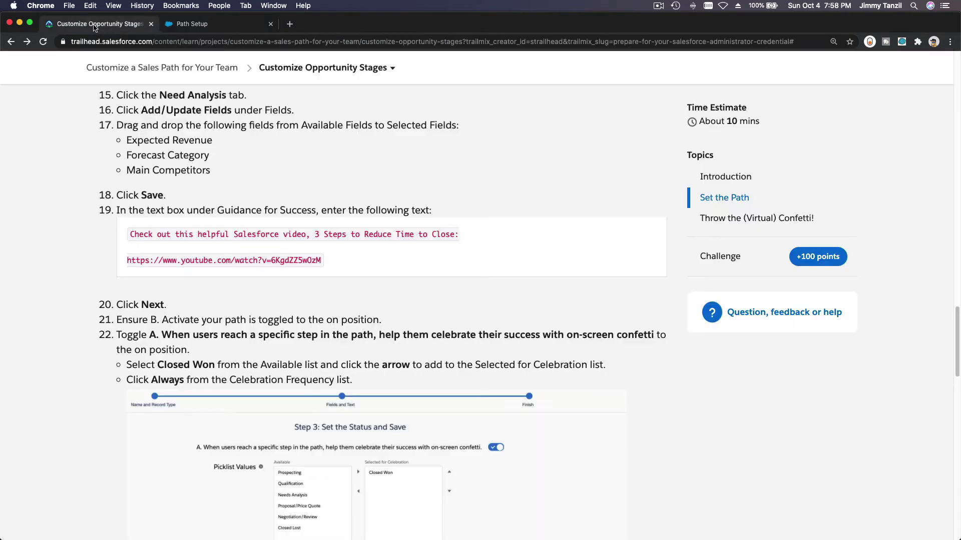
pyautogui.click(218, 25)
pyautogui.scroll(-5, 363, 254)
pyautogui.scroll(-10, 365, 254)
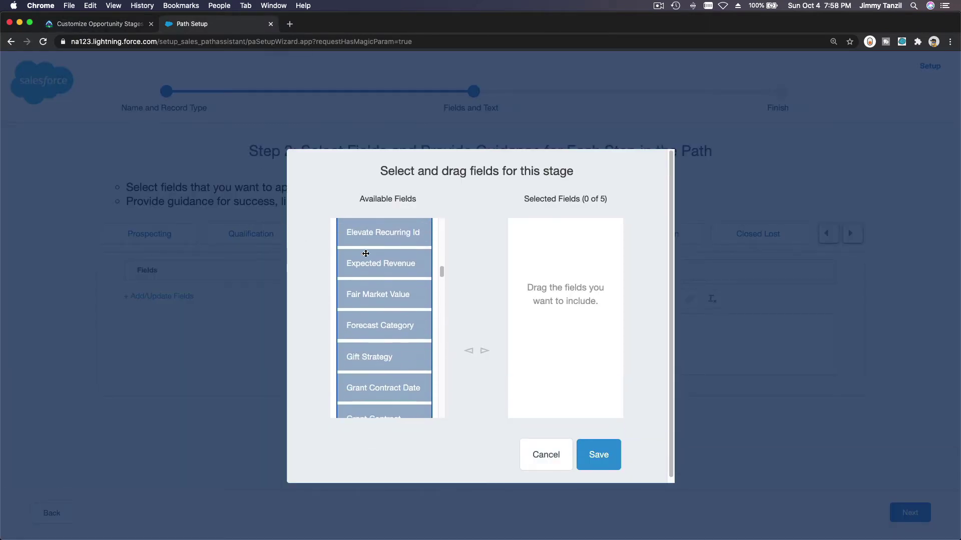
pyautogui.moveTo(367, 258); pyautogui.dragTo(530, 252)
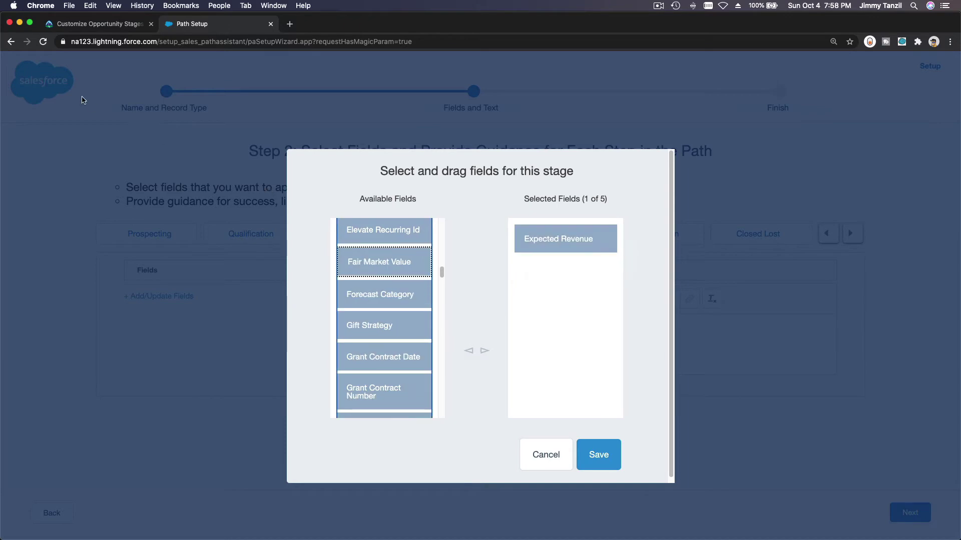
# Step: Add Forecast Category and Main Competitor(s), then save the Needs Analysis fields
pyautogui.click(82, 28)
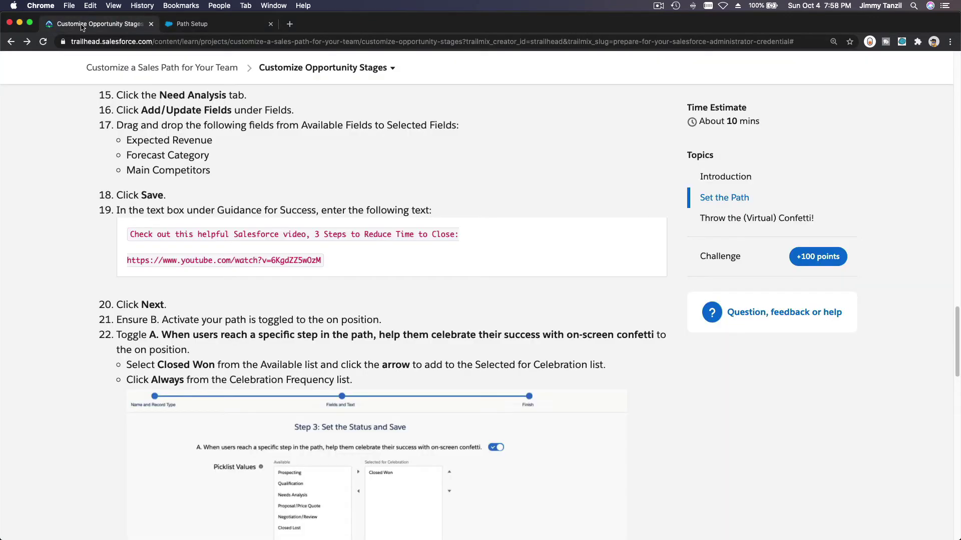
pyautogui.click(205, 26)
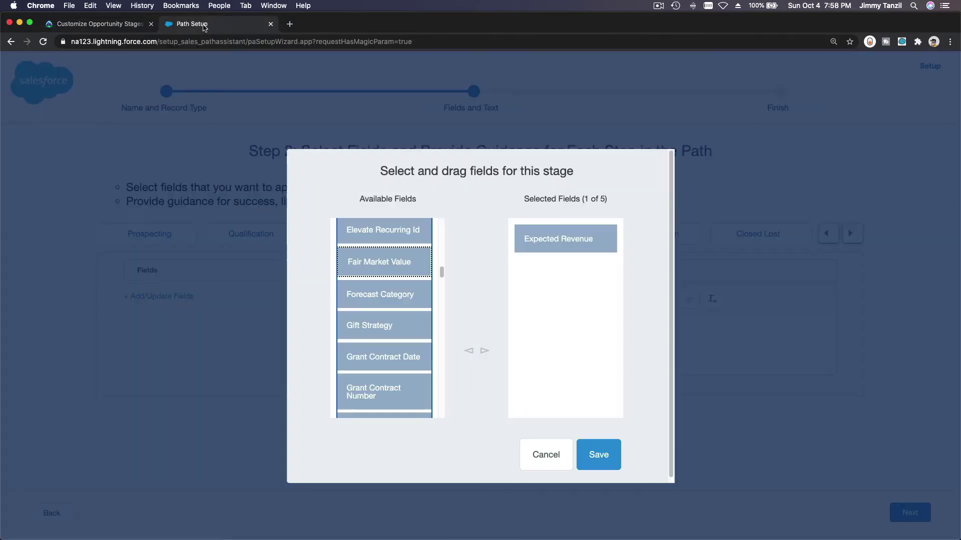
pyautogui.moveTo(363, 292); pyautogui.dragTo(533, 302)
pyautogui.scroll(-3, 364, 319)
pyautogui.scroll(-15, 364, 319)
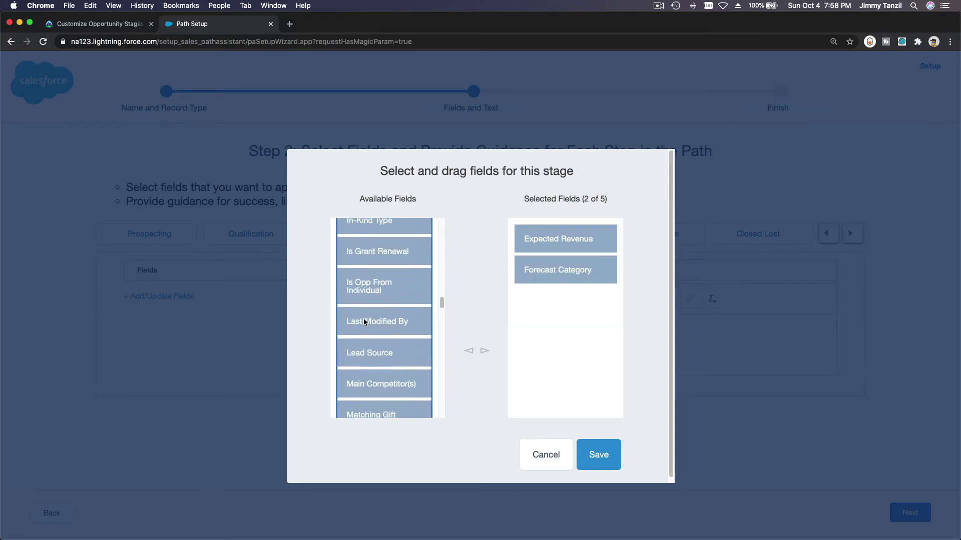
pyautogui.scroll(1, 364, 319)
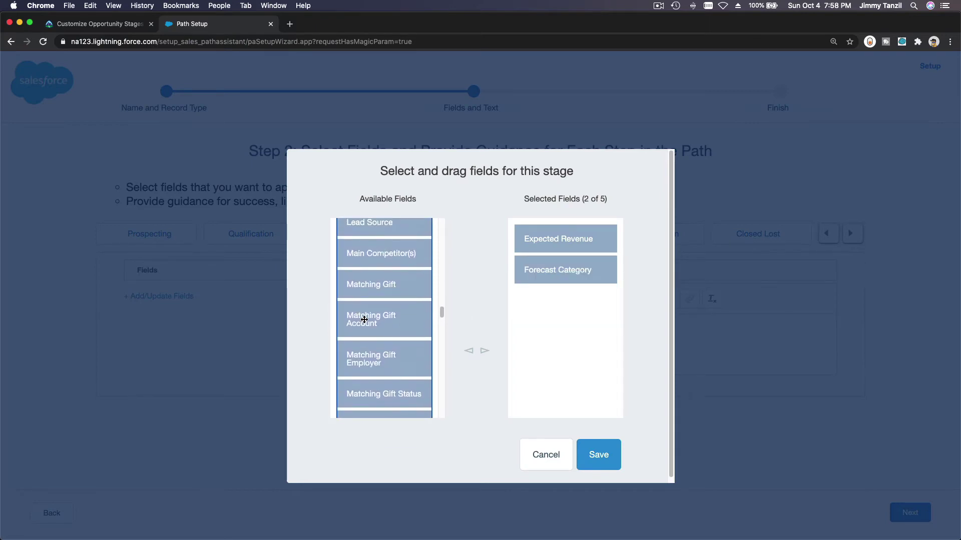
pyautogui.moveTo(372, 254); pyautogui.dragTo(552, 304)
pyautogui.click(599, 454)
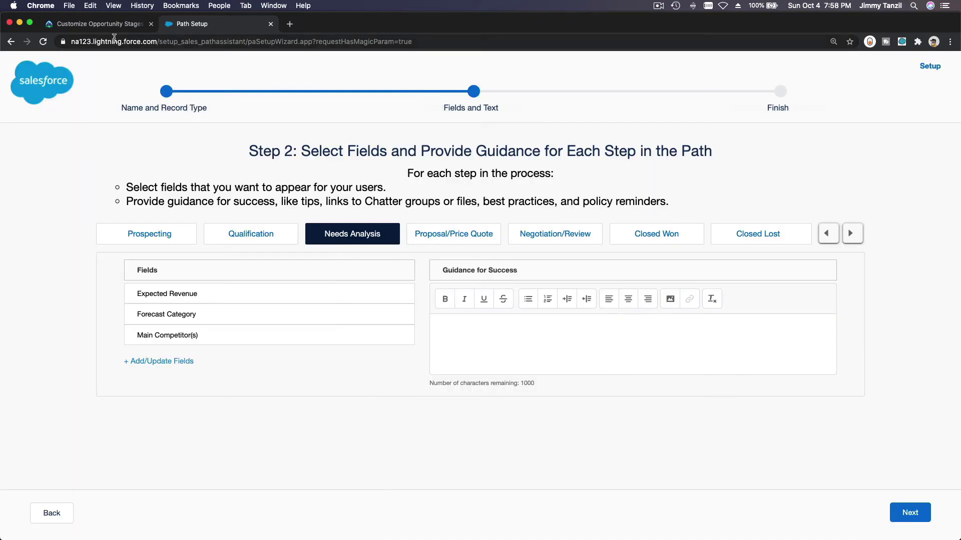
# Step: Paste the reduce-time-to-close video guidance into Needs Analysis's Guidance for Success
pyautogui.click(100, 25)
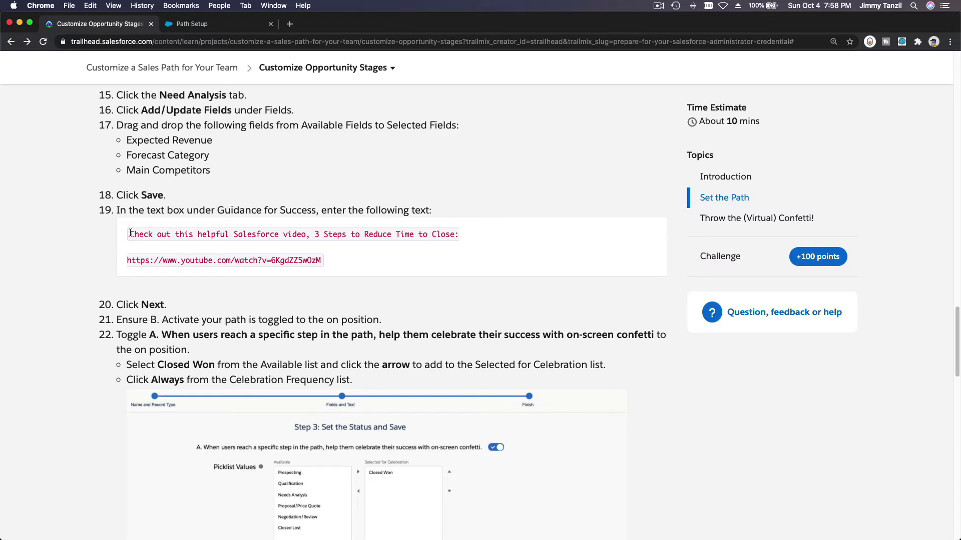
pyautogui.moveTo(129, 234); pyautogui.dragTo(338, 262)
pyautogui.press('super+c')
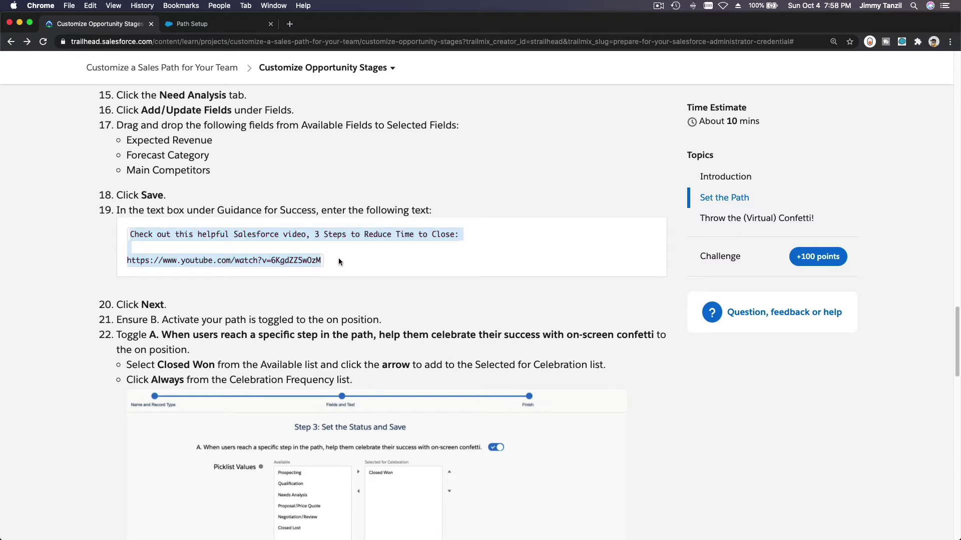
pyautogui.click(185, 24)
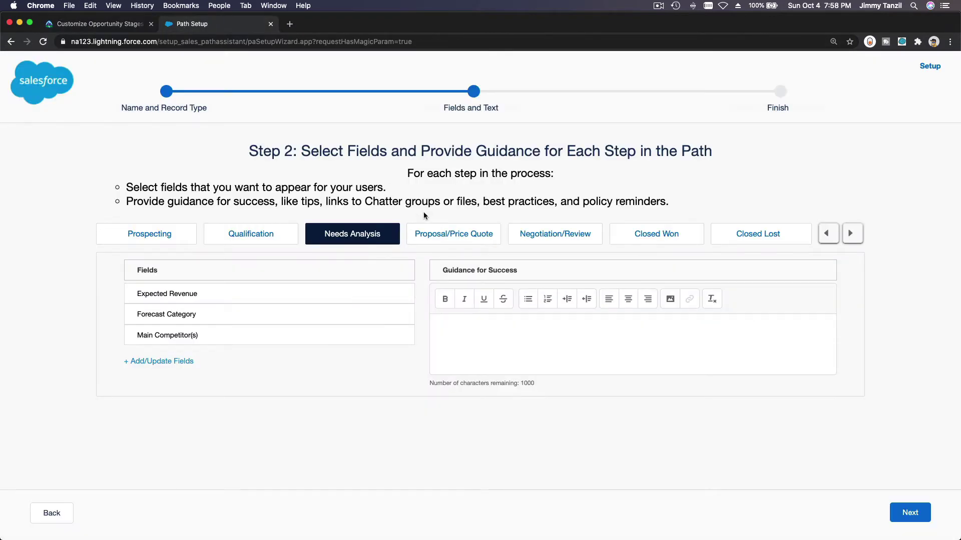
pyautogui.click(546, 325)
pyautogui.press('super+v')
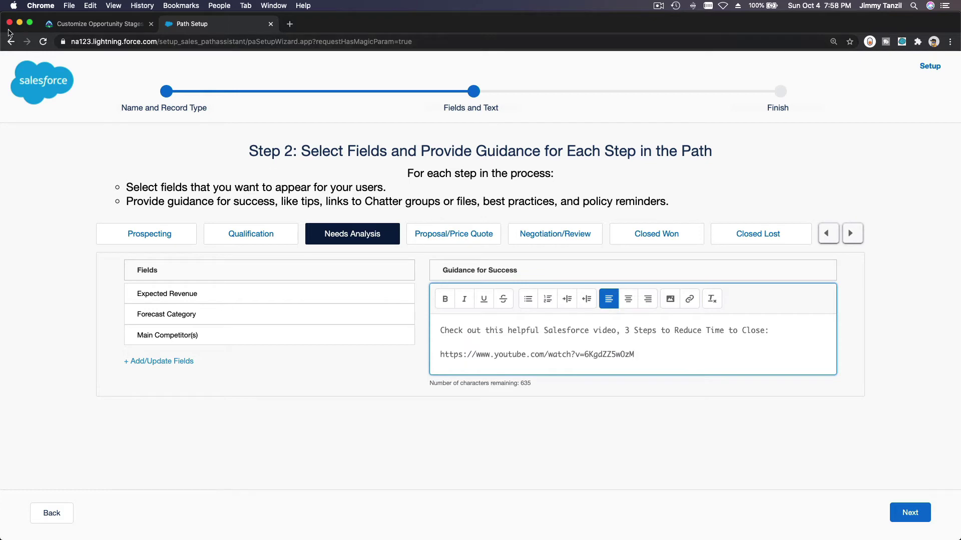
# Step: Review the remaining Trailhead steps and advance to Step 3, Activate Your Path and Enable Celebrations
pyautogui.click(95, 24)
pyautogui.scroll(-3, 311, 291)
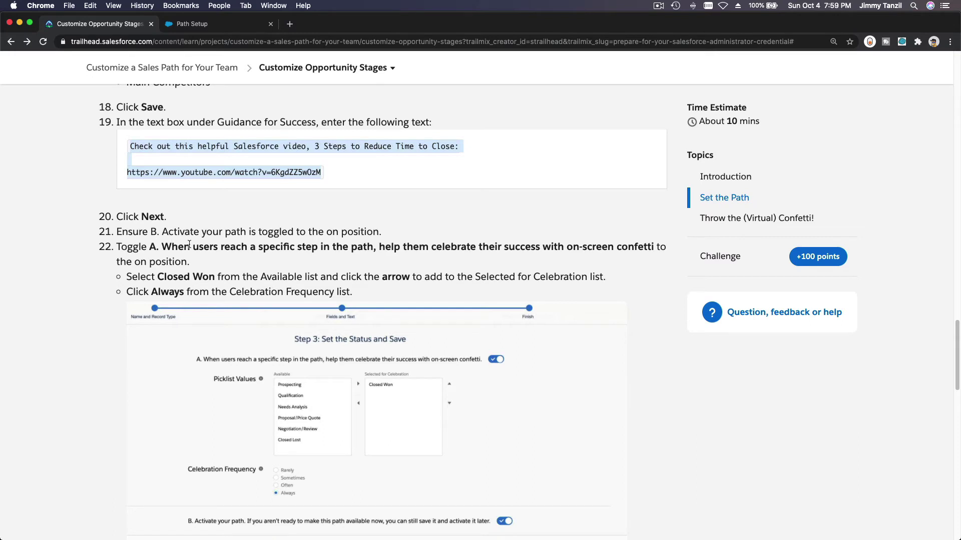
pyautogui.click(210, 23)
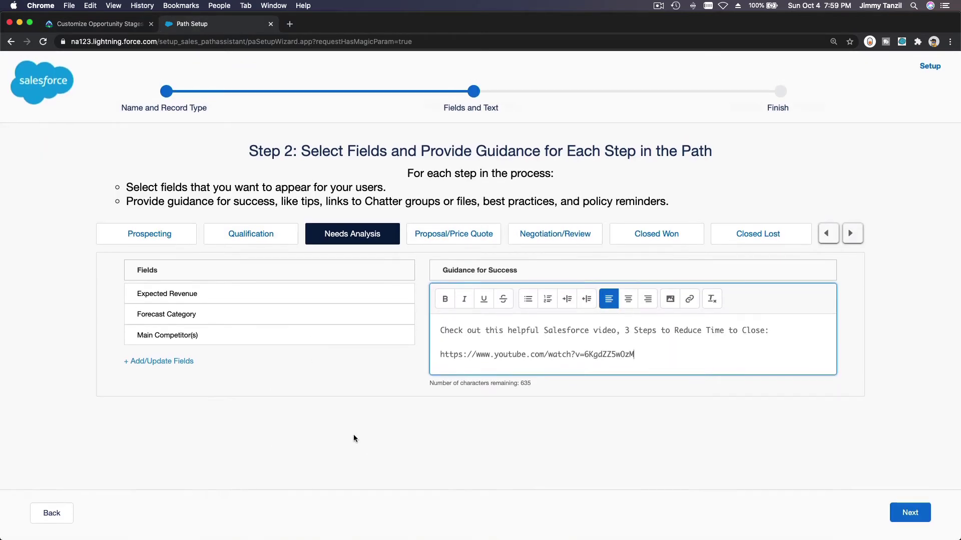
pyautogui.click(108, 26)
pyautogui.scroll(3, 242, 252)
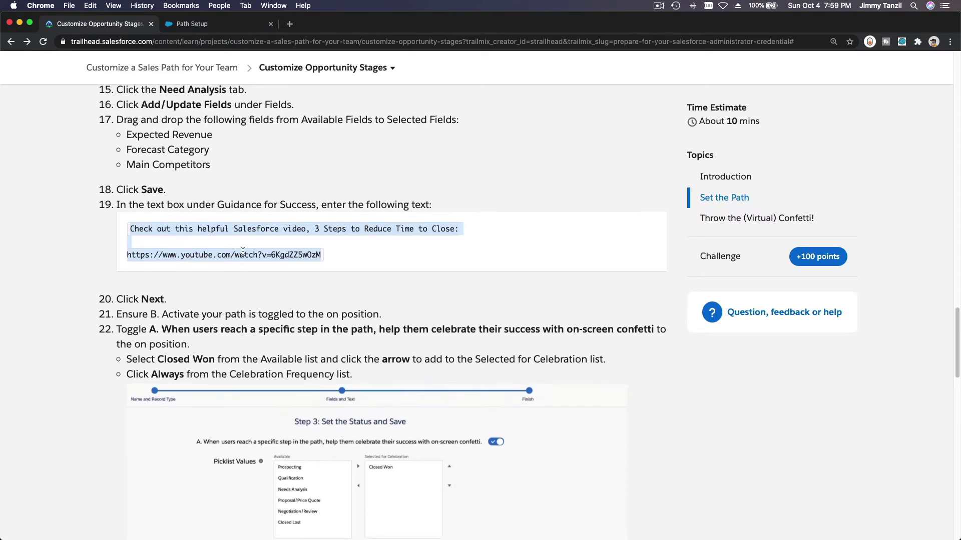
pyautogui.scroll(2, 242, 251)
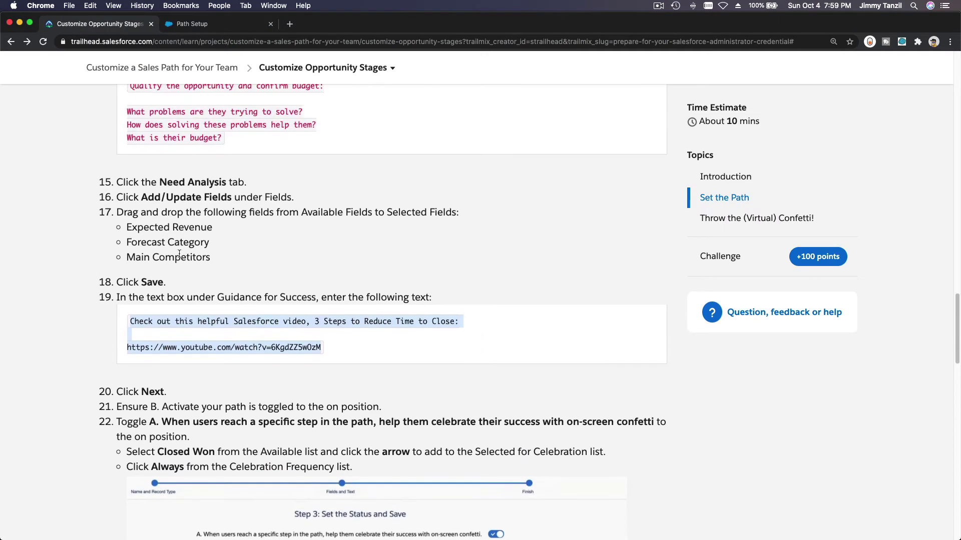
pyautogui.click(215, 25)
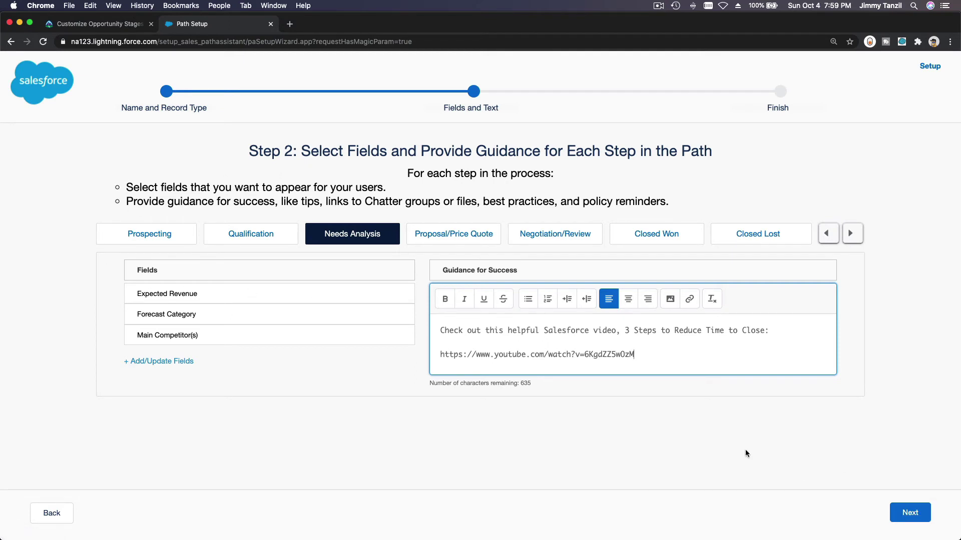
pyautogui.click(901, 510)
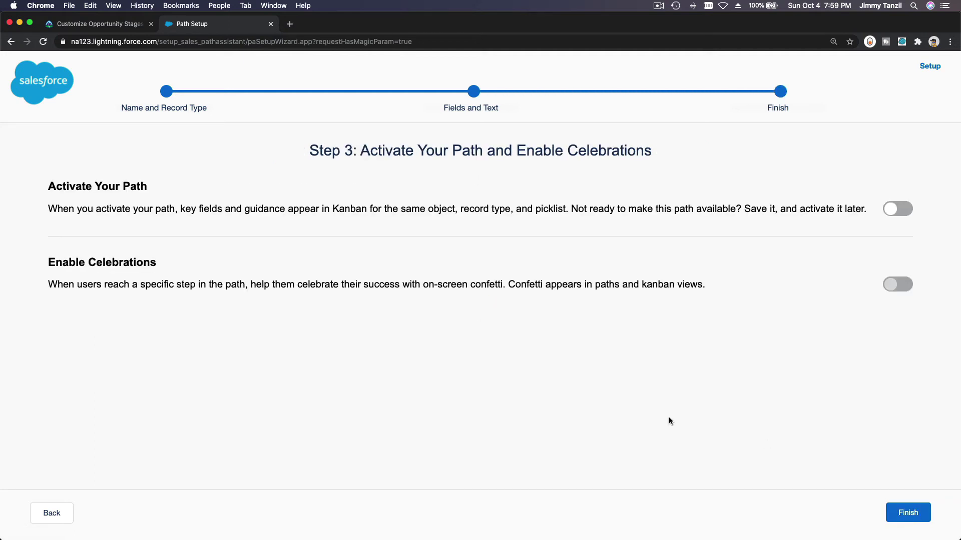
# Step: Turn on path activation, cross-checking the Trailhead instructions
pyautogui.click(892, 209)
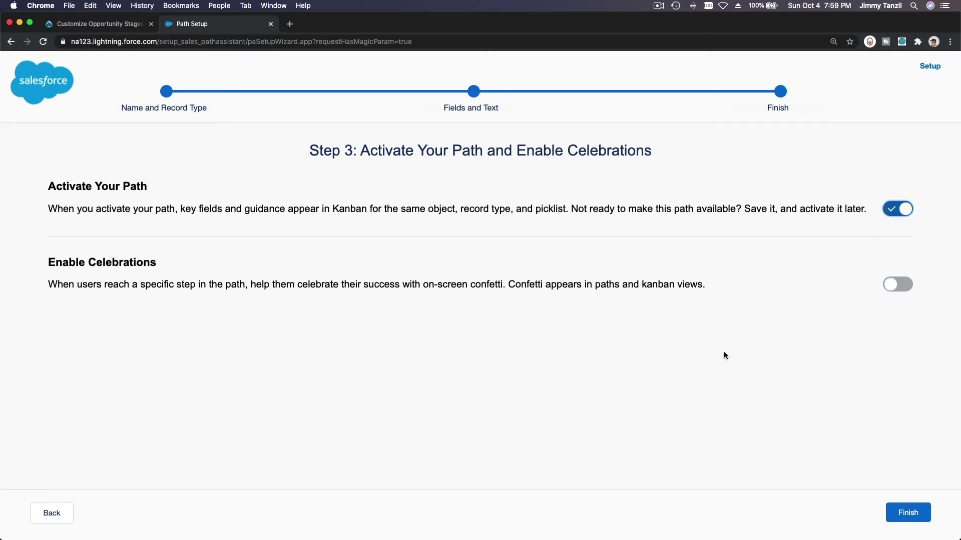
pyautogui.click(105, 29)
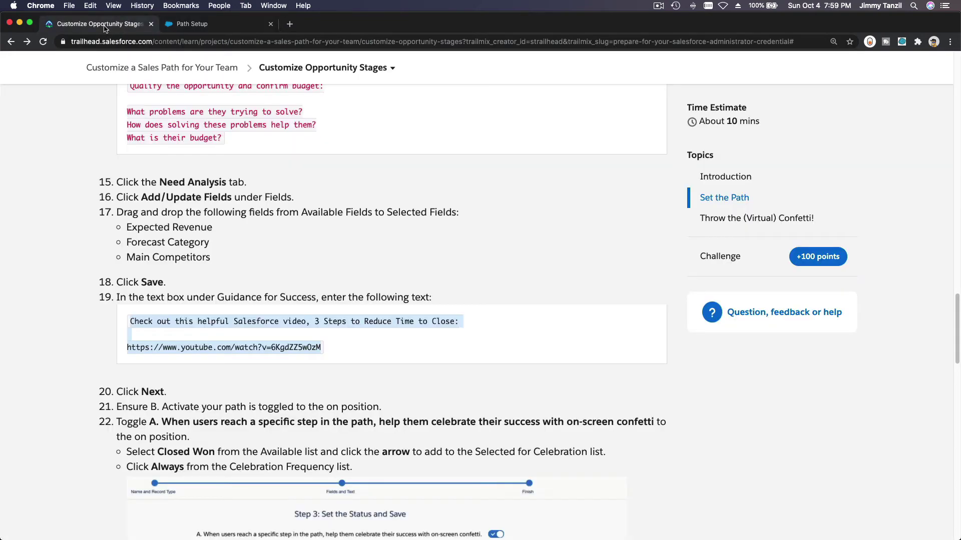
pyautogui.click(220, 24)
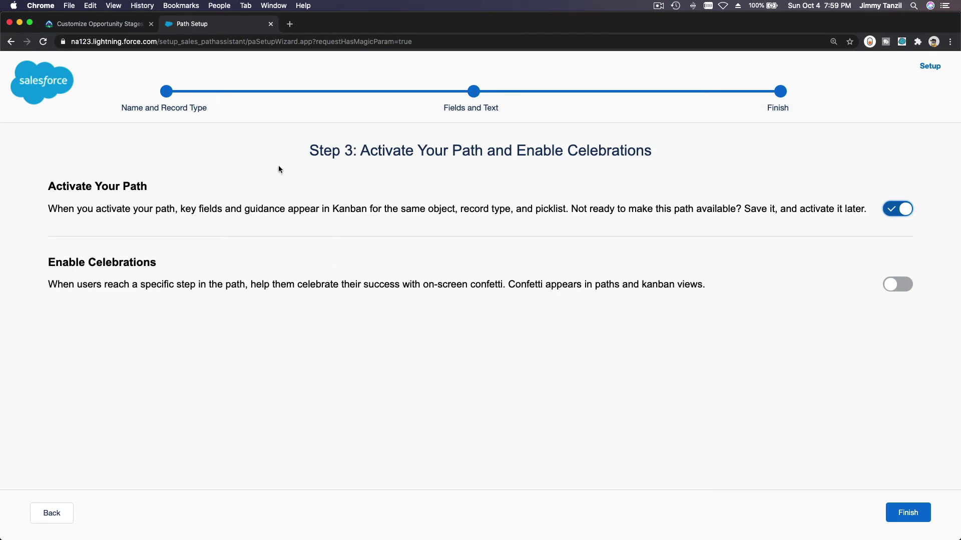
pyautogui.click(107, 26)
pyautogui.click(291, 241)
pyautogui.scroll(-5, 291, 242)
pyautogui.scroll(-2, 291, 242)
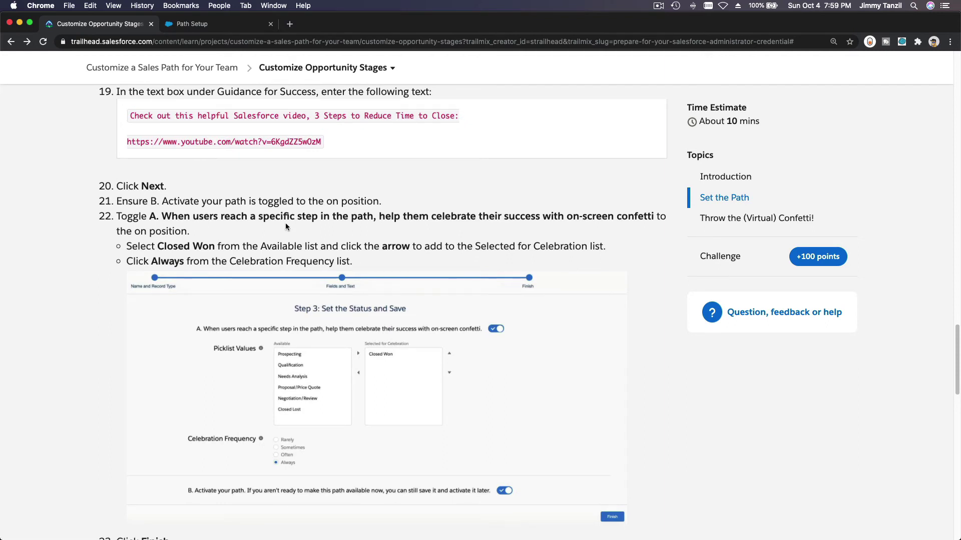
pyautogui.scroll(-3, 286, 223)
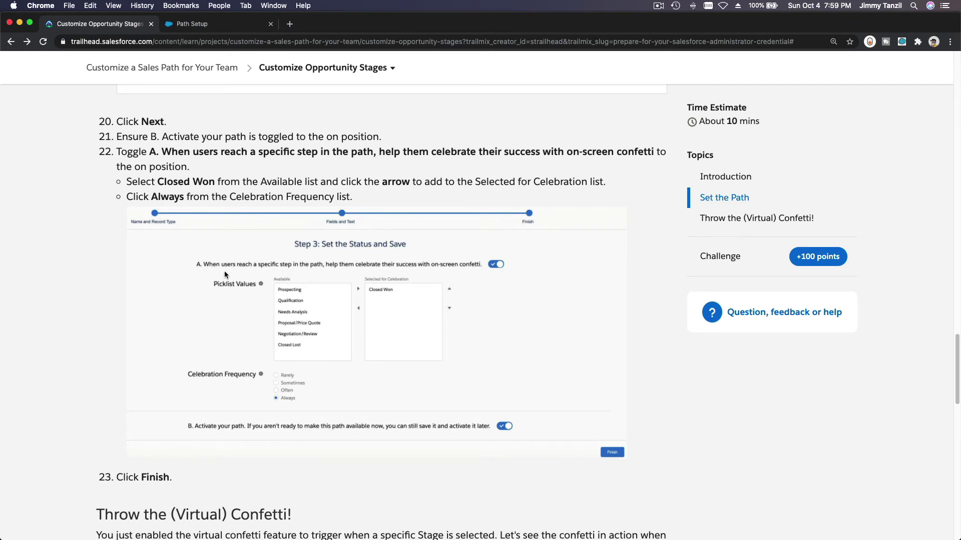
pyautogui.click(190, 24)
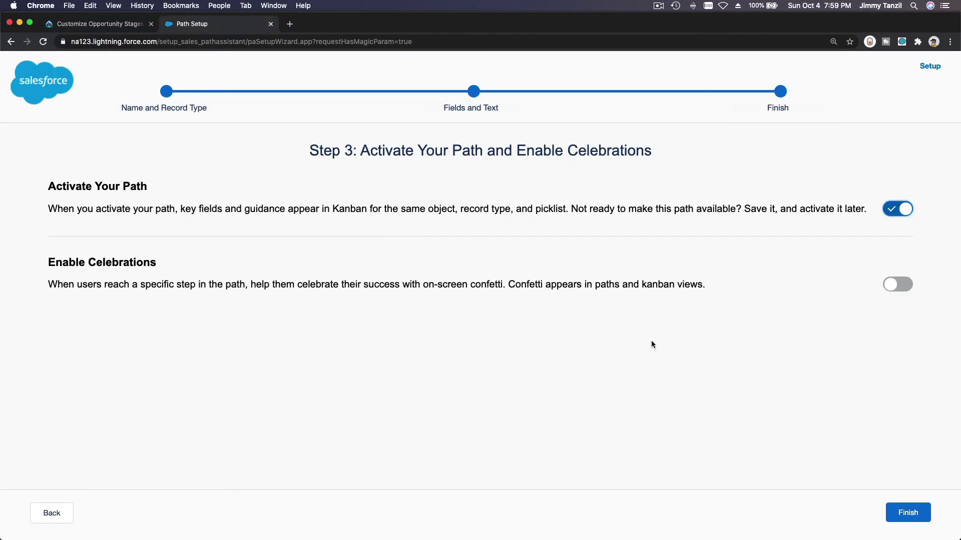
# Step: Enable celebrations, add Closed Won to Selected for Celebration, and set frequency to Always
pyautogui.click(893, 285)
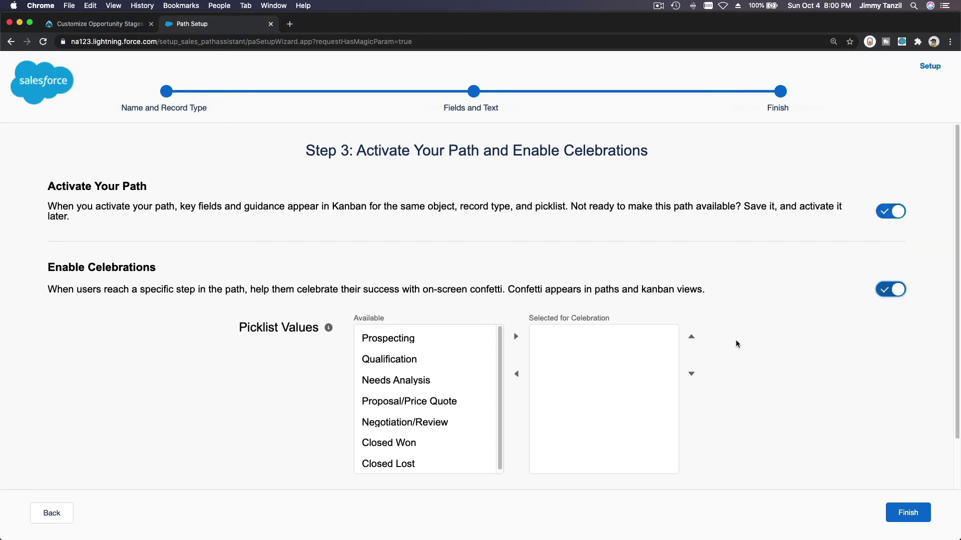
pyautogui.scroll(-2, 536, 245)
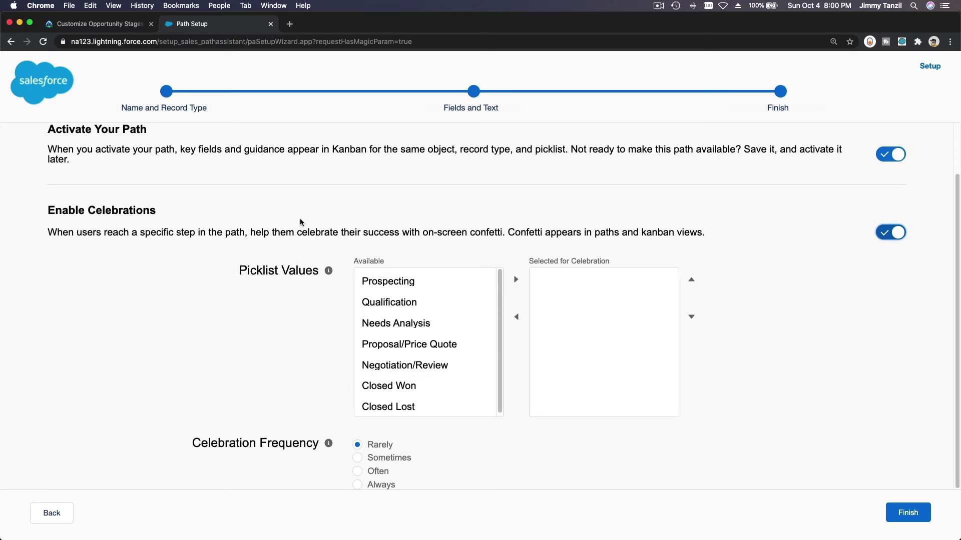
pyautogui.click(100, 25)
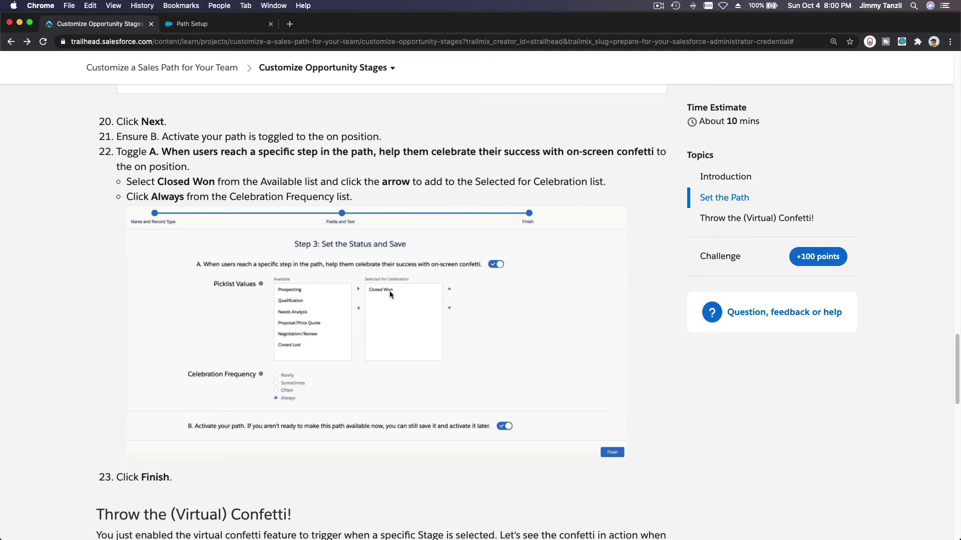
pyautogui.click(211, 23)
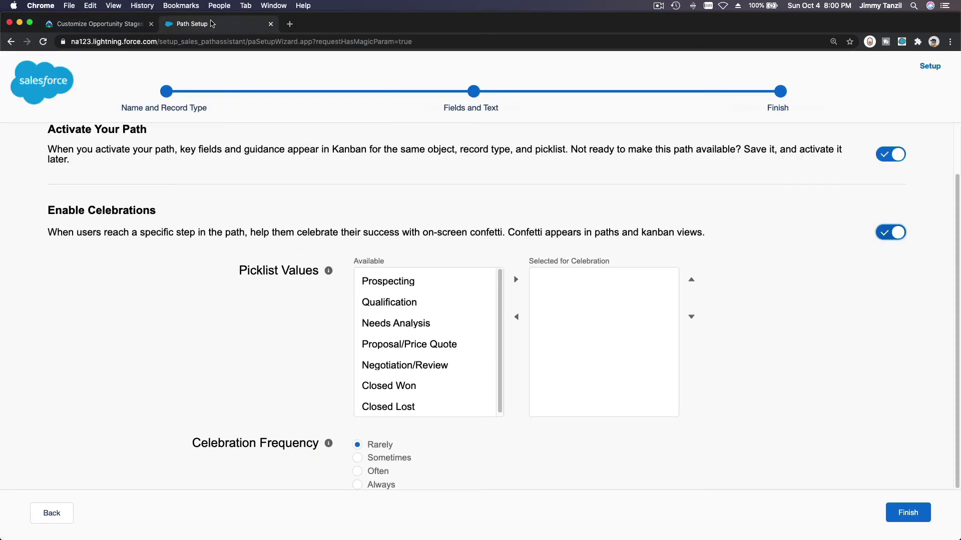
pyautogui.click(388, 390)
pyautogui.click(518, 279)
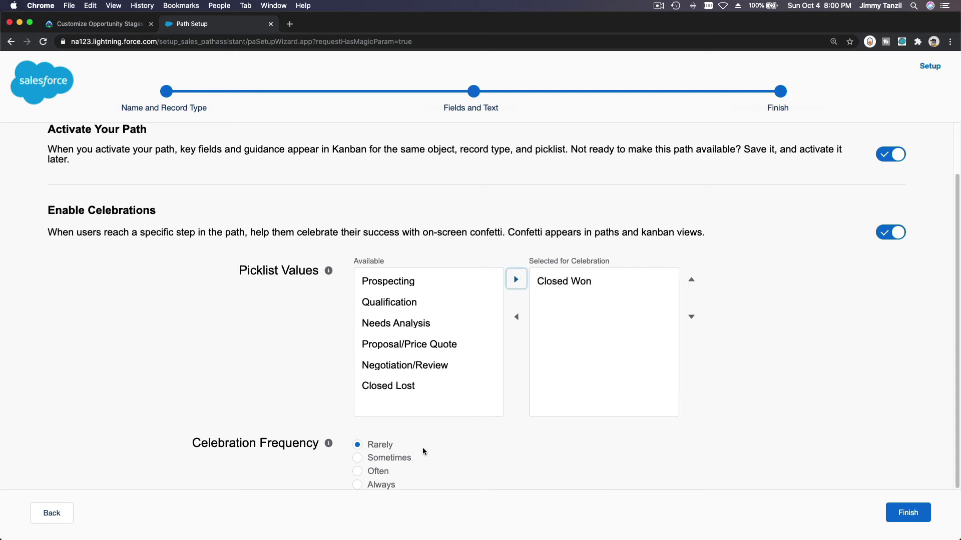
pyautogui.click(383, 483)
pyautogui.click(105, 24)
pyautogui.scroll(-7, 264, 217)
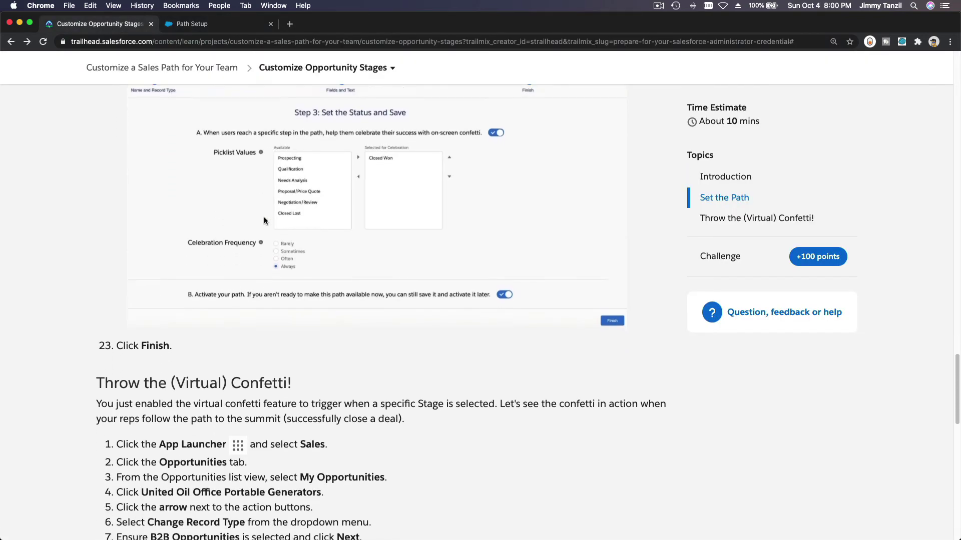
pyautogui.scroll(-1, 264, 217)
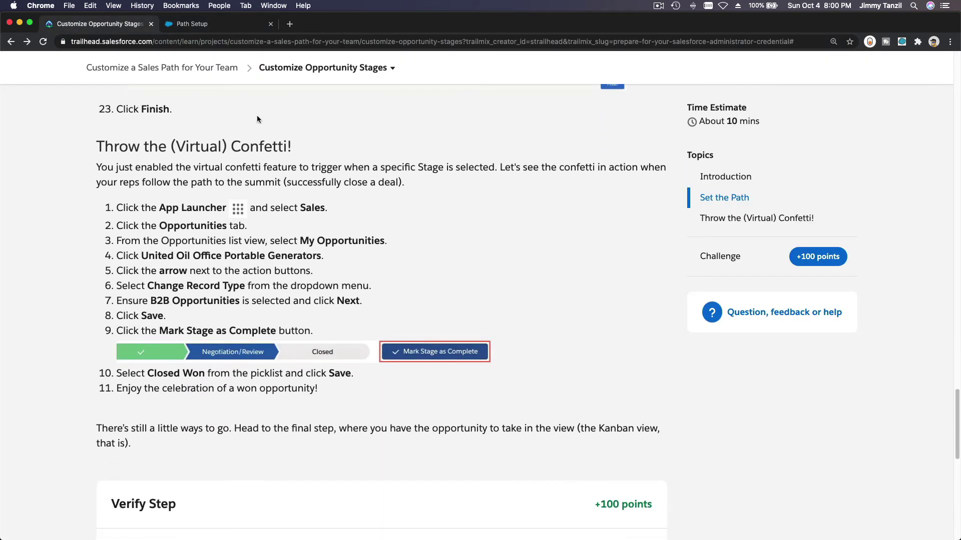
pyautogui.click(236, 26)
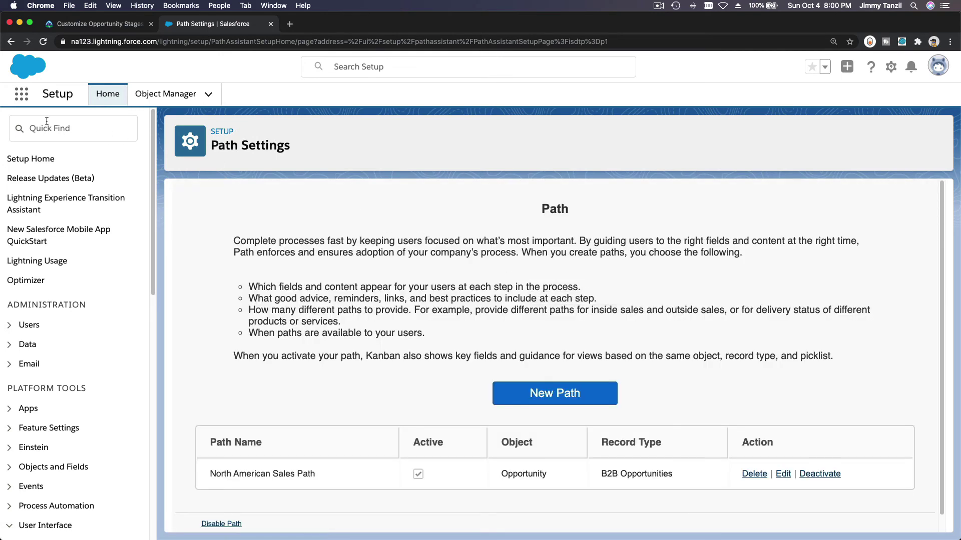
# Step: In the Sales app, open United Oil Office Portable Generators and re-save its record type
pyautogui.click(26, 91)
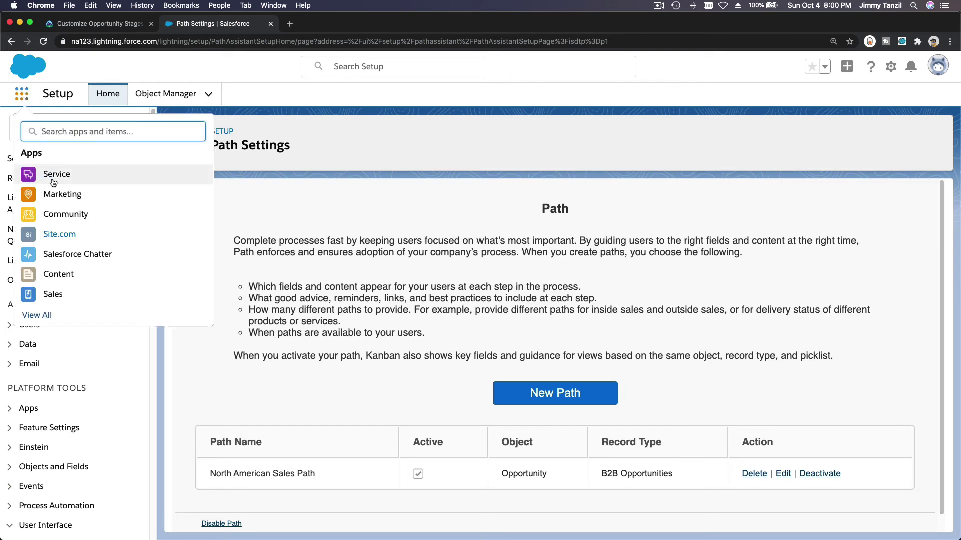
pyautogui.click(56, 296)
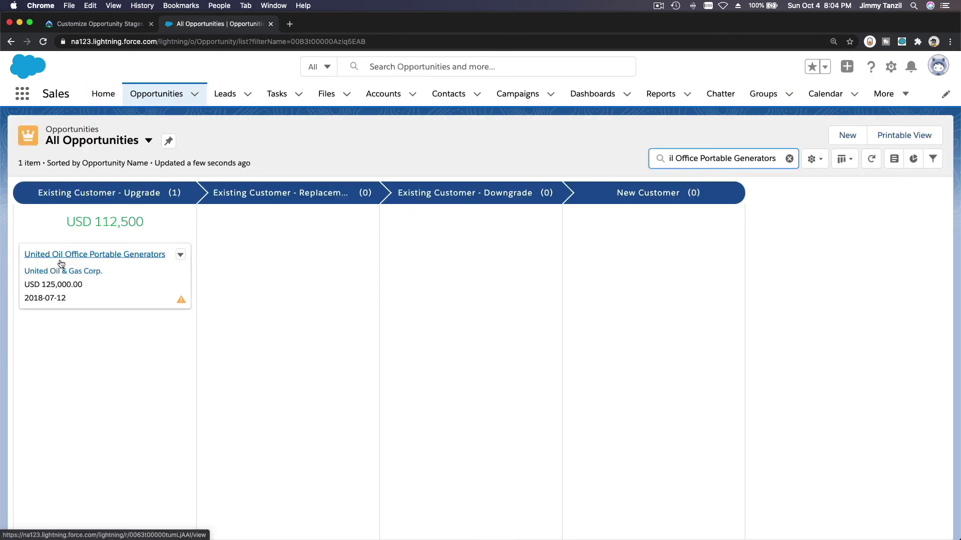
pyautogui.click(30, 257)
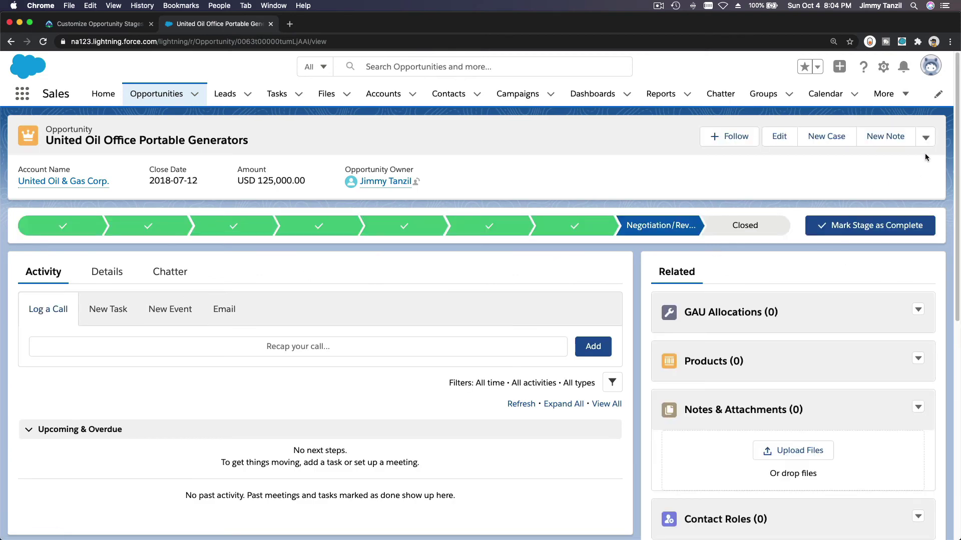
pyautogui.click(925, 138)
pyautogui.click(909, 226)
pyautogui.click(651, 388)
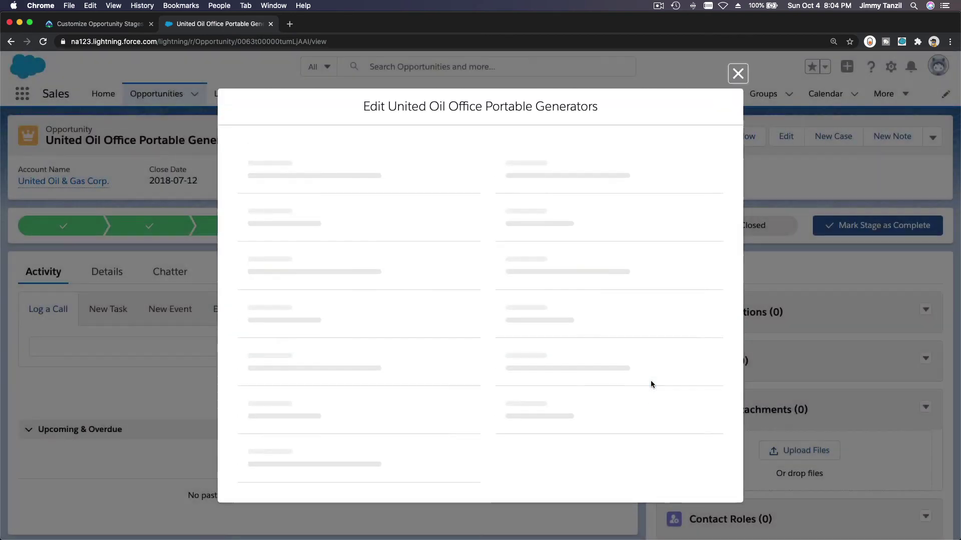
pyautogui.click(704, 497)
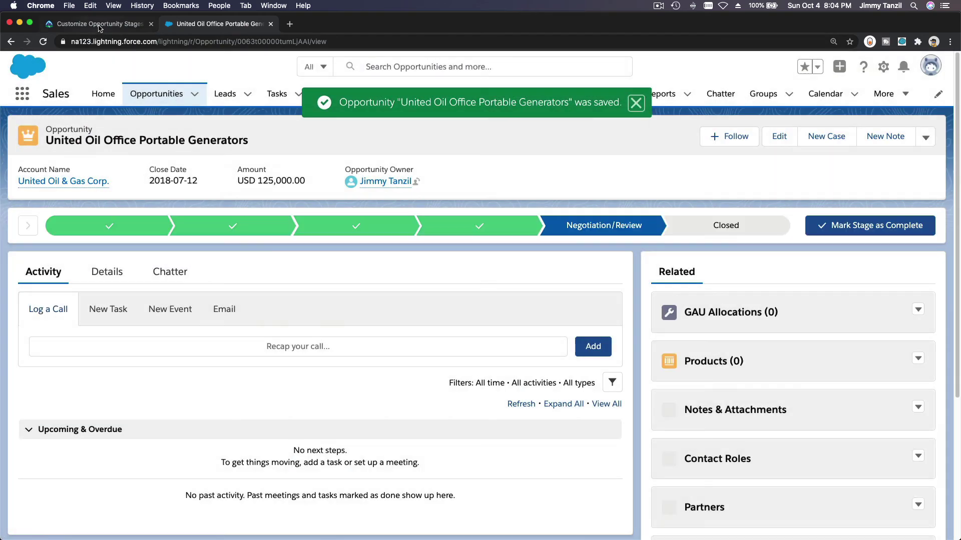
# Step: Close the opportunity with stage Closed Won and save, triggering the confetti
pyautogui.click(101, 24)
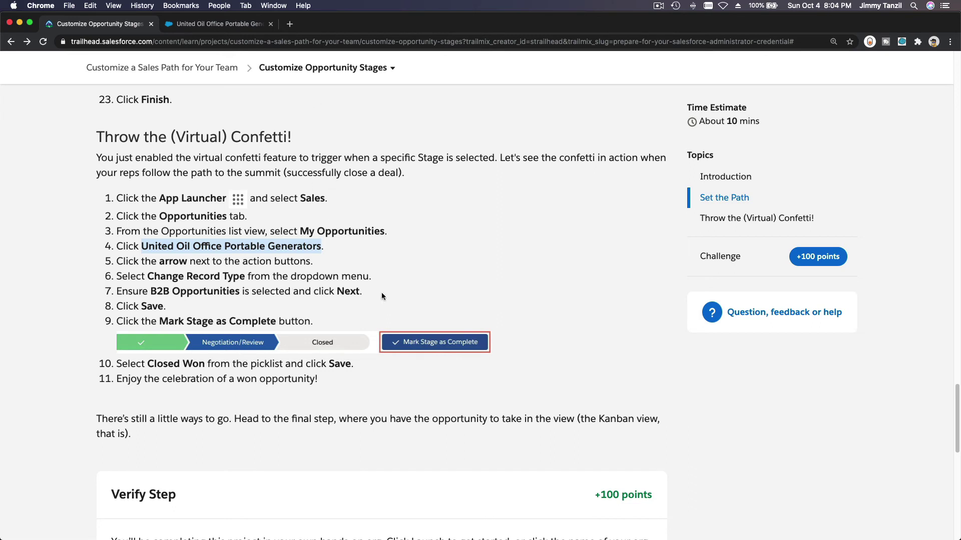
pyautogui.click(245, 25)
pyautogui.click(733, 225)
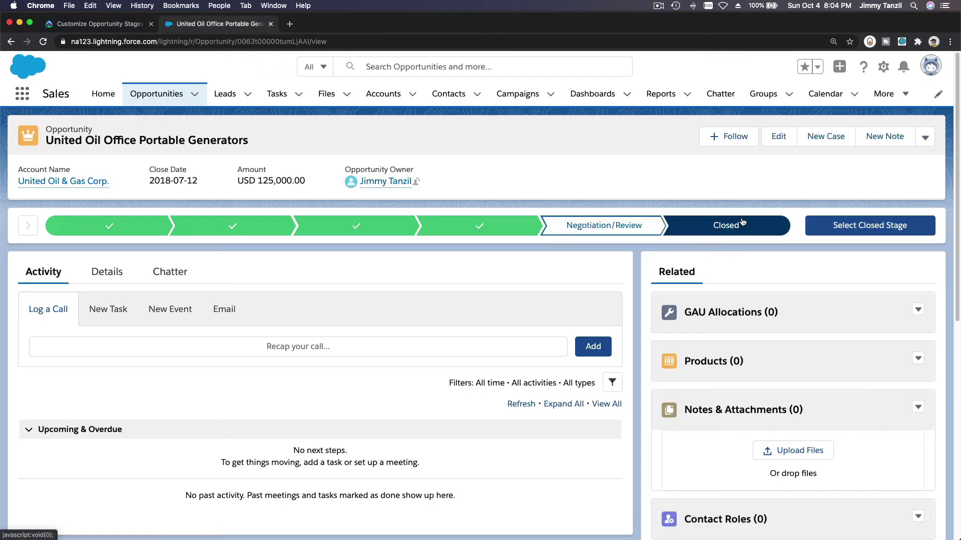
pyautogui.click(845, 229)
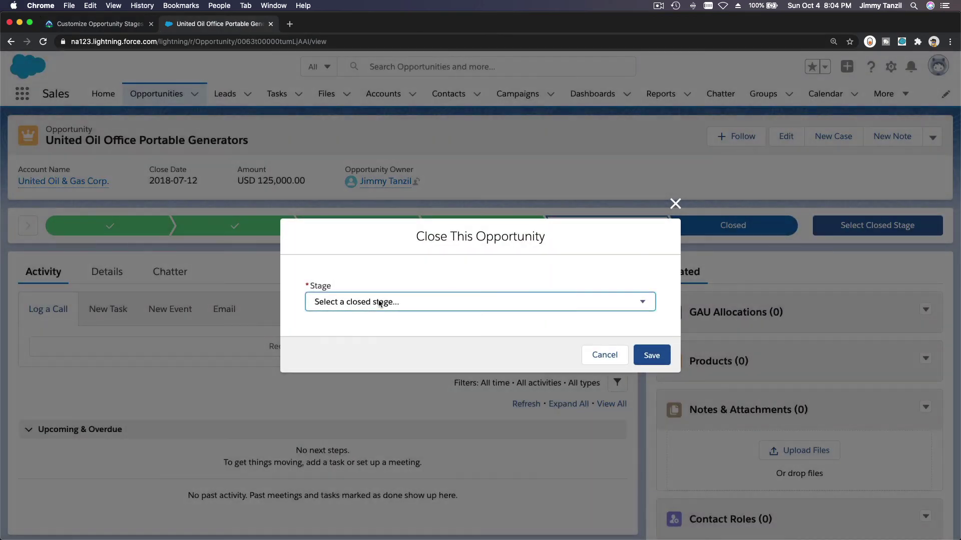
pyautogui.click(380, 303)
pyautogui.click(380, 314)
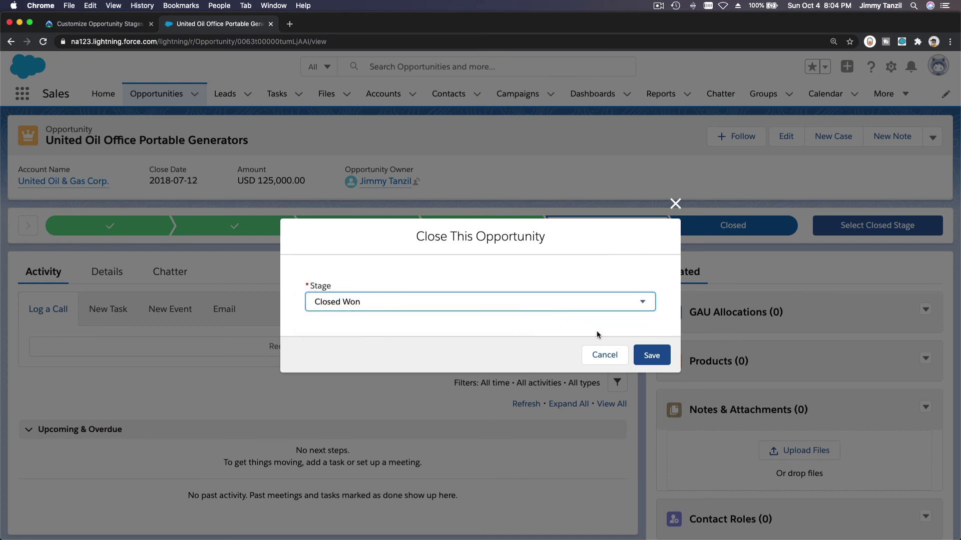
pyautogui.click(652, 357)
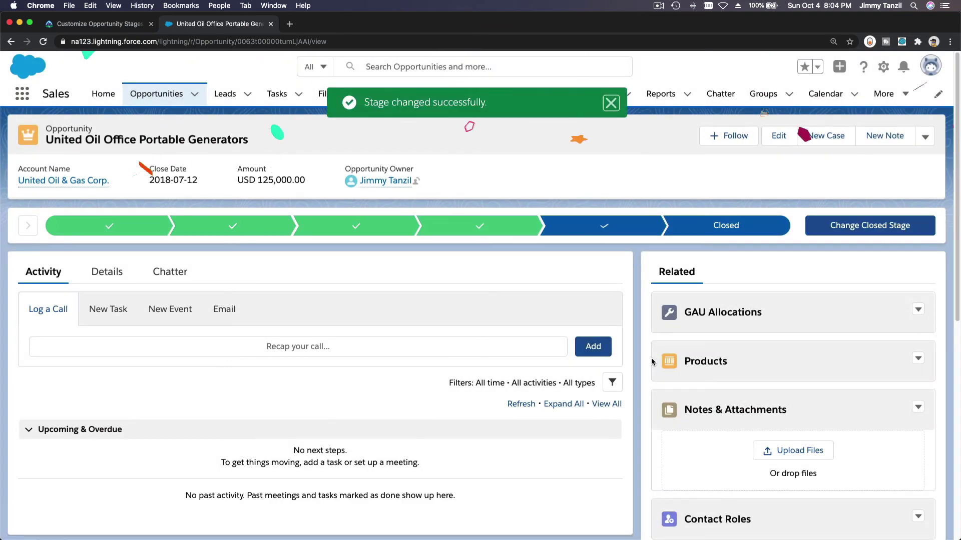
pyautogui.click(611, 106)
# Step: Run the Trailhead hands-on step verification to earn the points
pyautogui.click(97, 24)
pyautogui.scroll(-5, 277, 337)
pyautogui.scroll(-3, 277, 338)
pyautogui.click(223, 381)
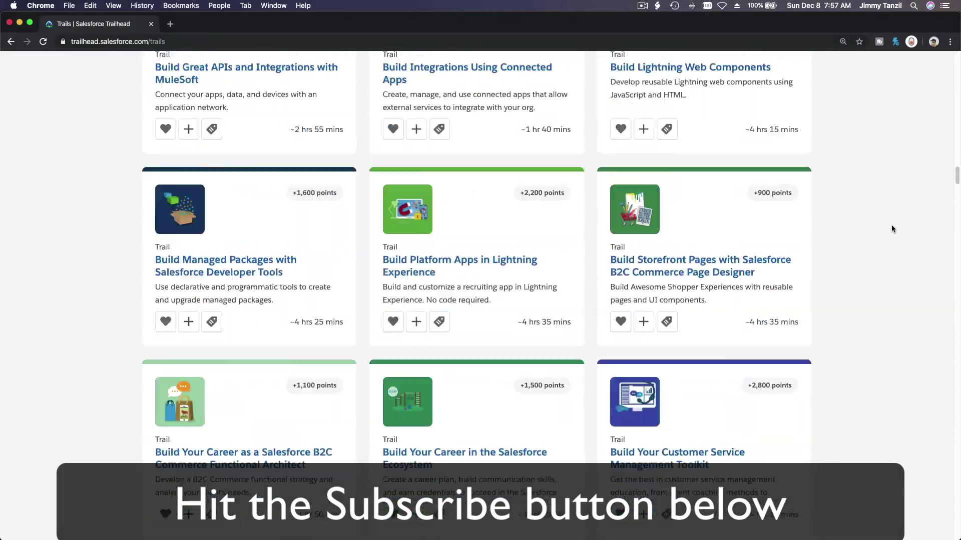
pyautogui.scroll(-15, 890, 225)
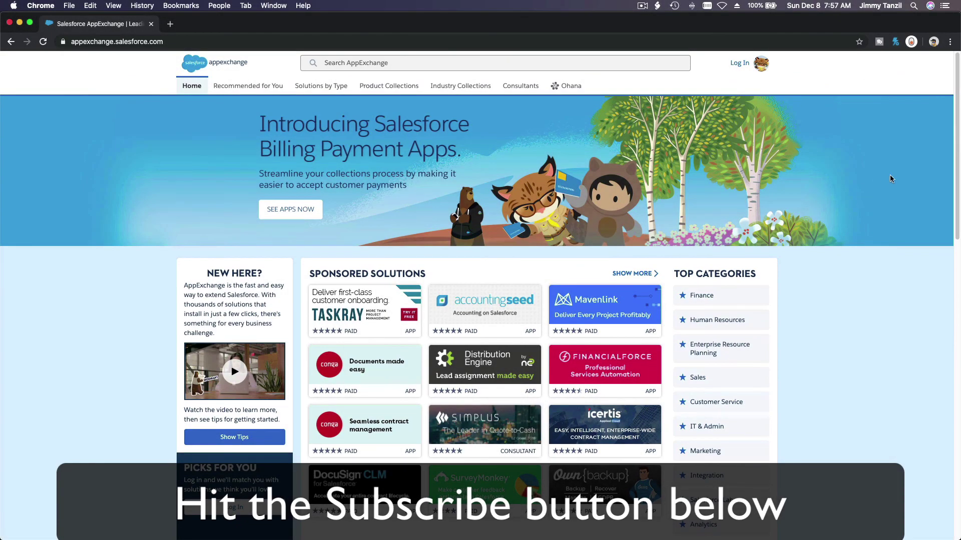
# Step: Scroll the AppExchange home page down to the Blaze Your Trail with AppExchange section
pyautogui.scroll(-15, 890, 178)
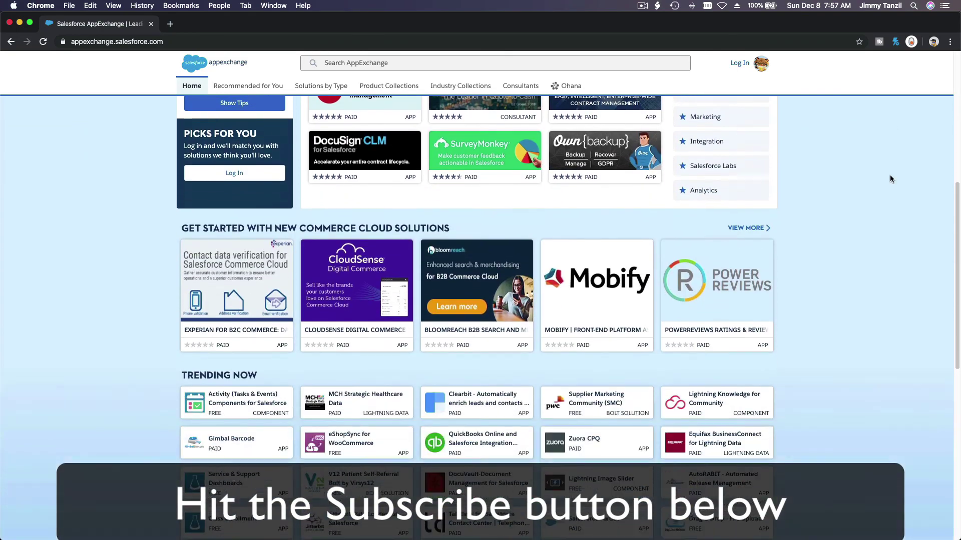
pyautogui.scroll(-7, 890, 179)
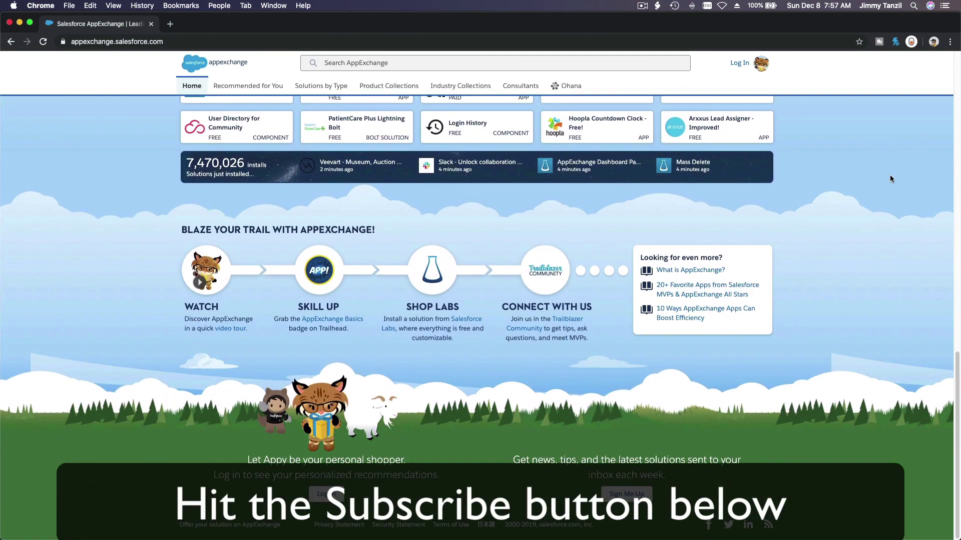